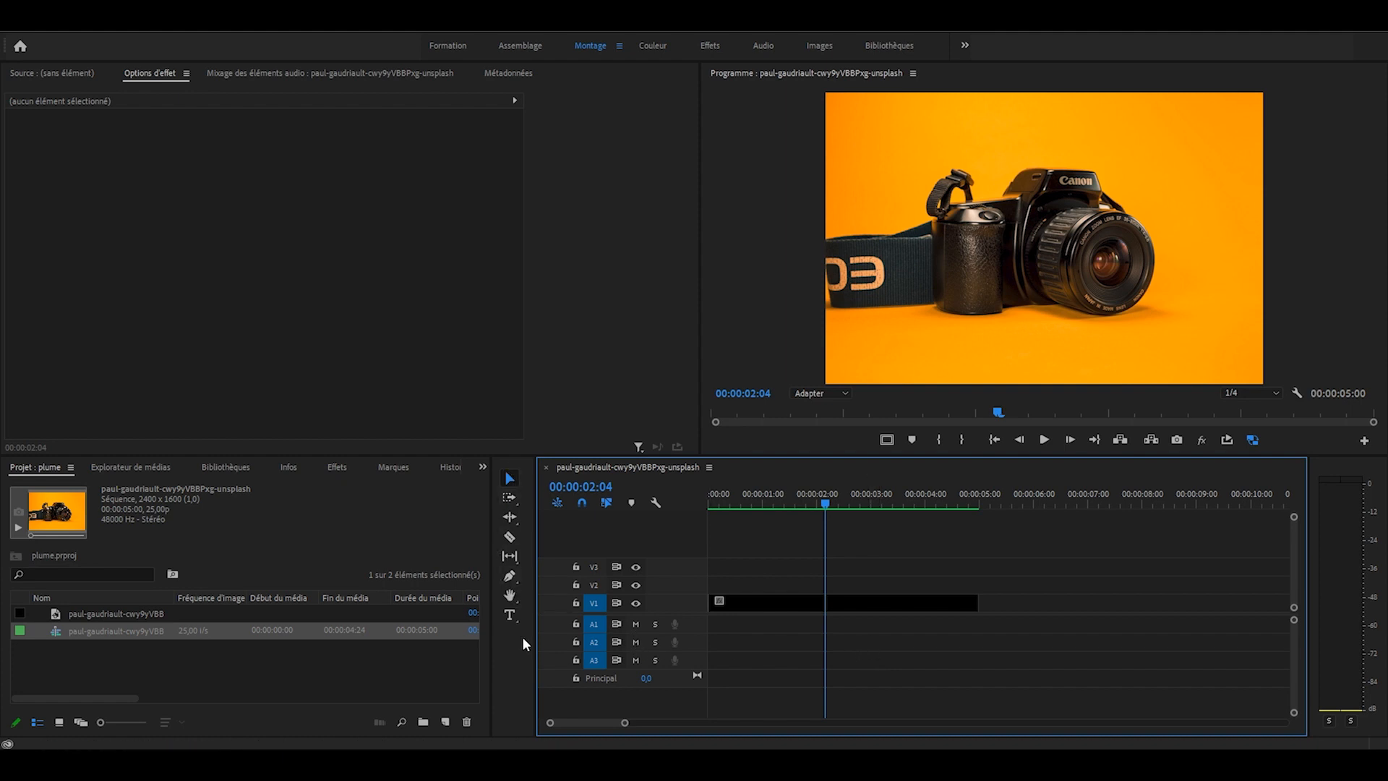
Draw a closed four-sided shape over the camera image with the Pen tool.
left_click(511, 578)
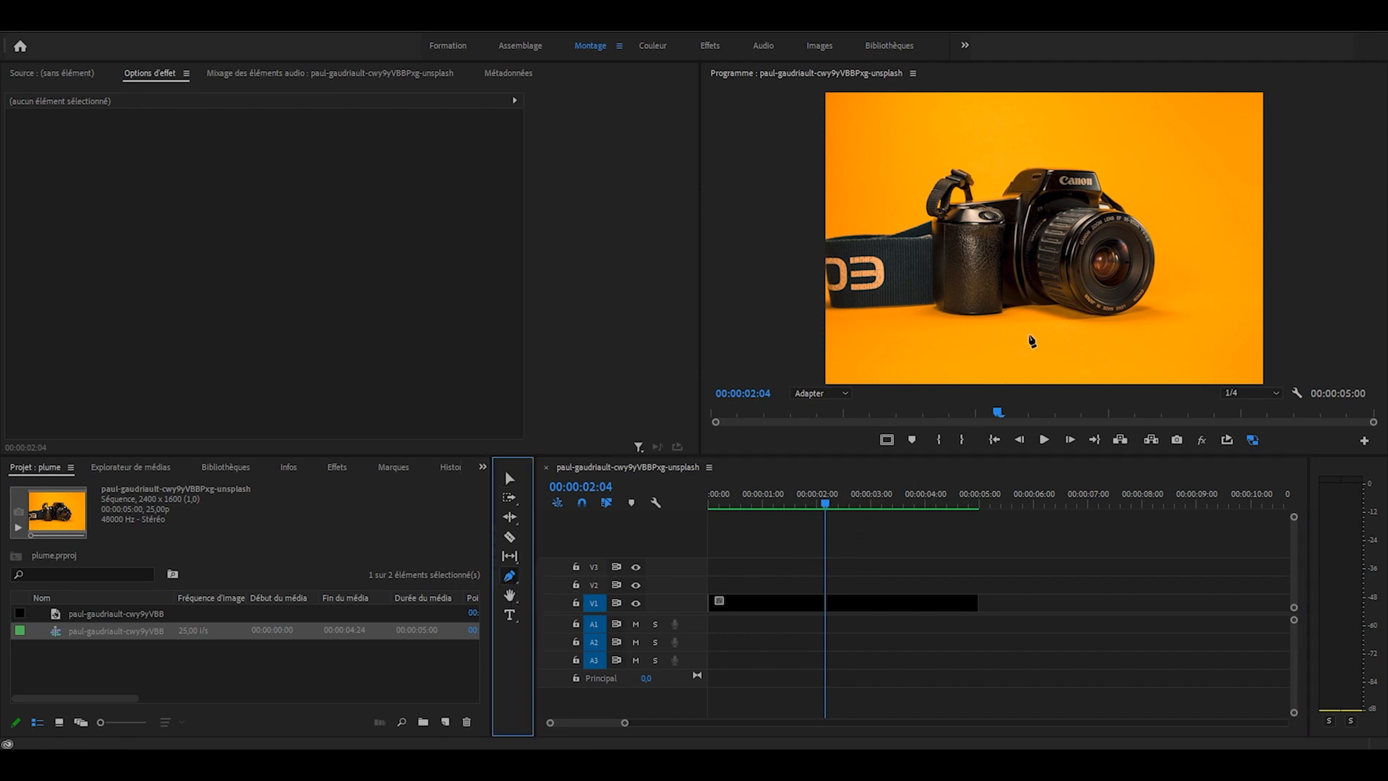
left_click(1004, 332)
left_click(1131, 284)
left_click(1025, 129)
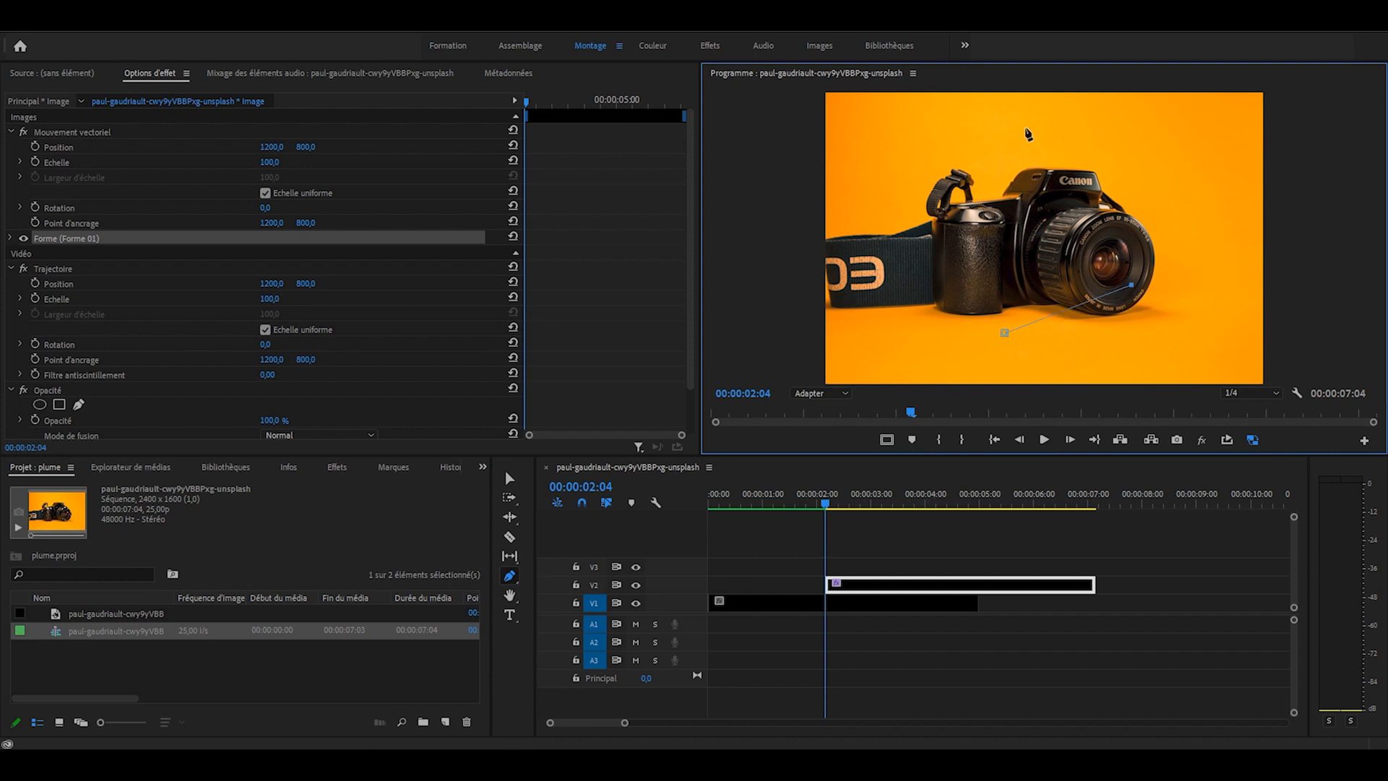
left_click(933, 174)
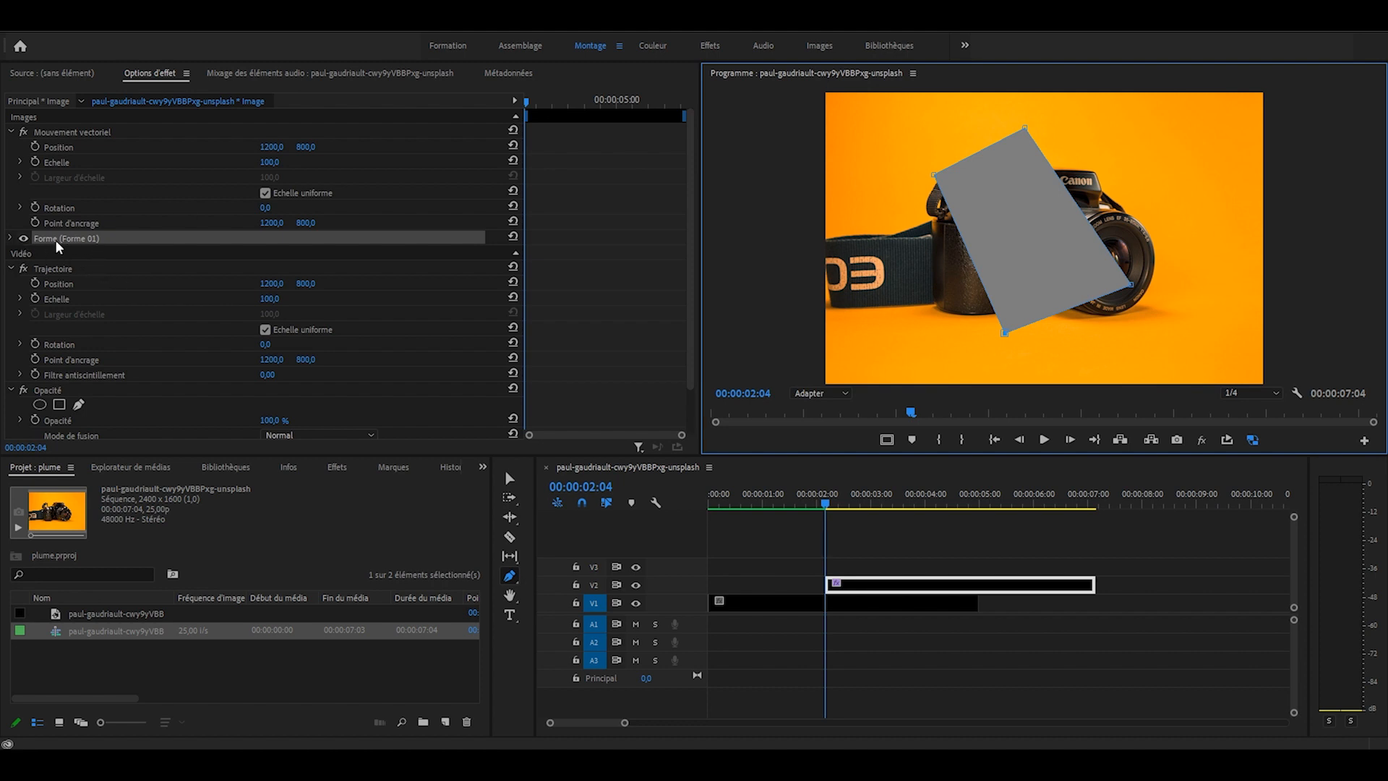
Set the drawn shape's fill colour to dark red A90505.
left_click(12, 242)
left_click(12, 243)
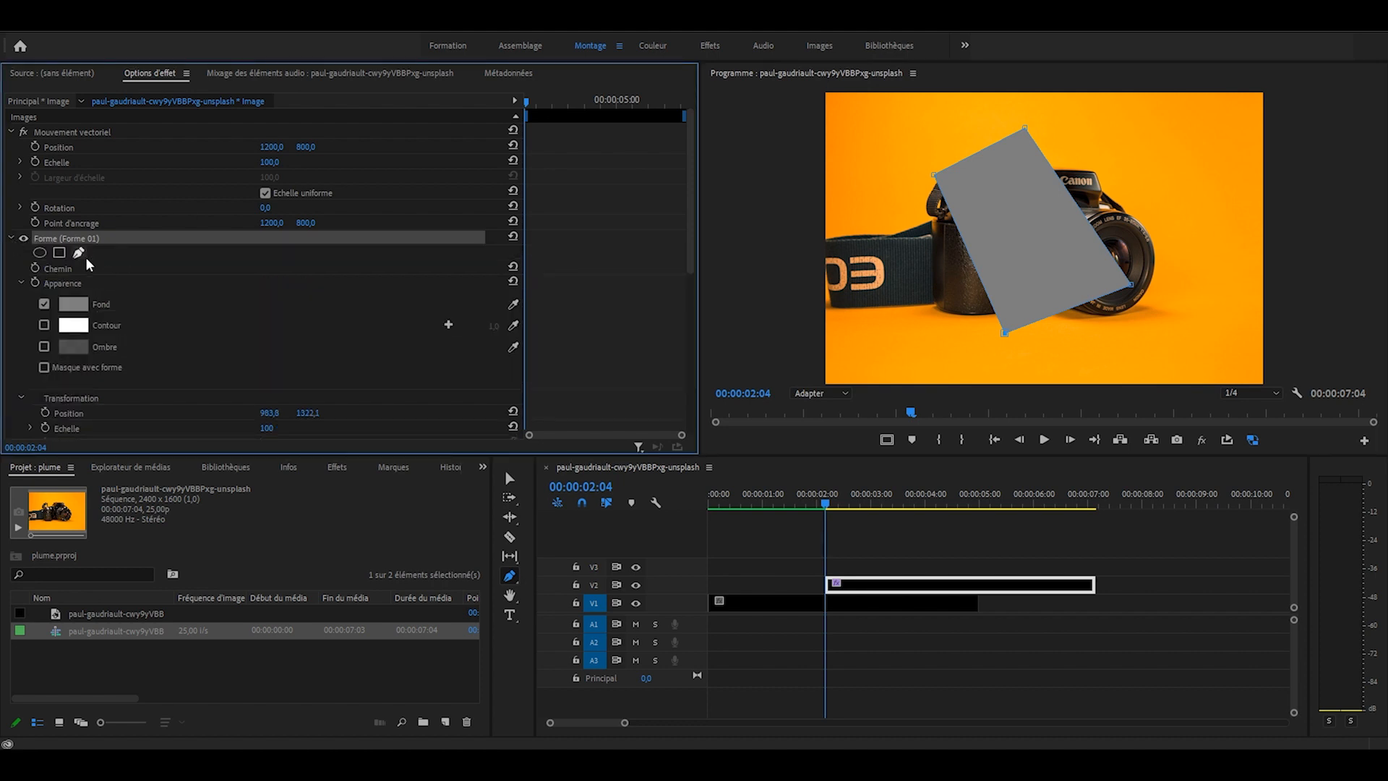
left_click(73, 304)
left_click(624, 402)
left_click(709, 448)
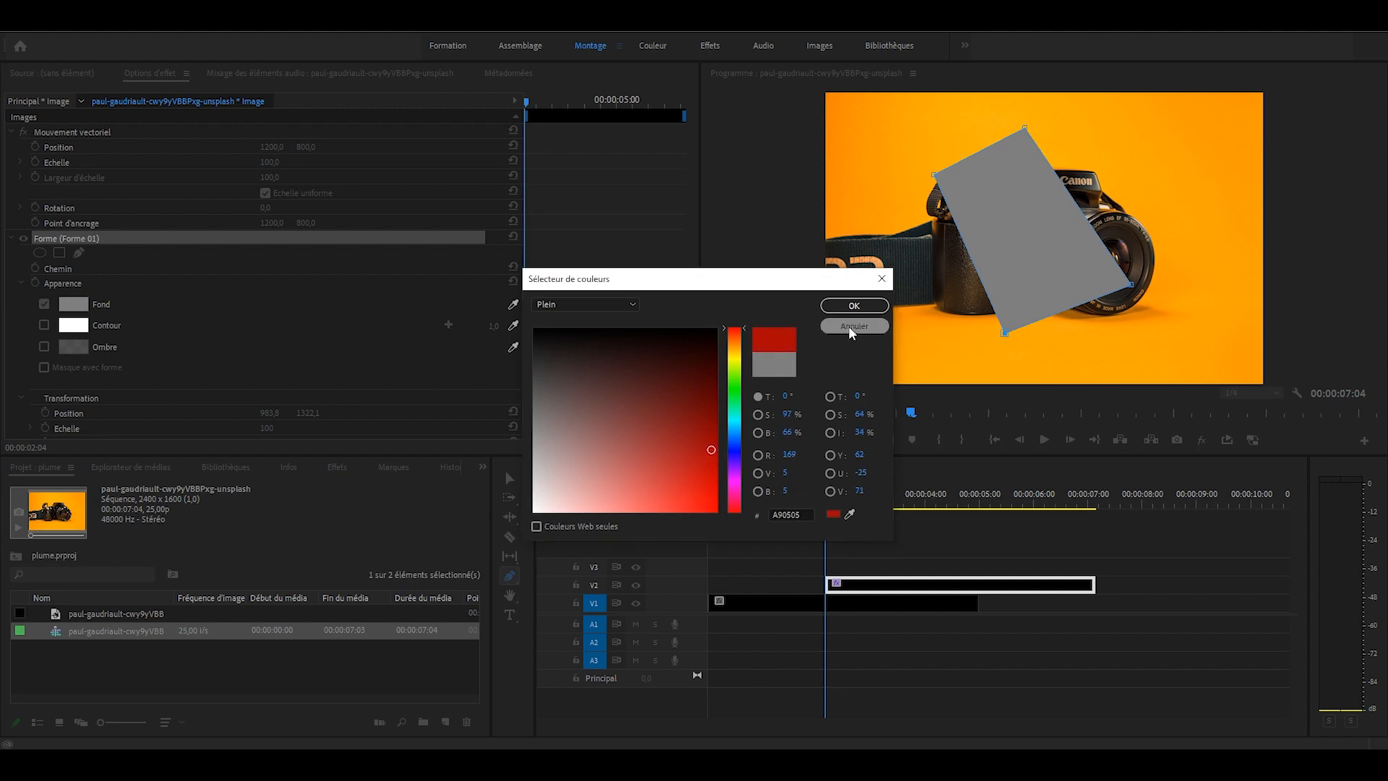
left_click(854, 307)
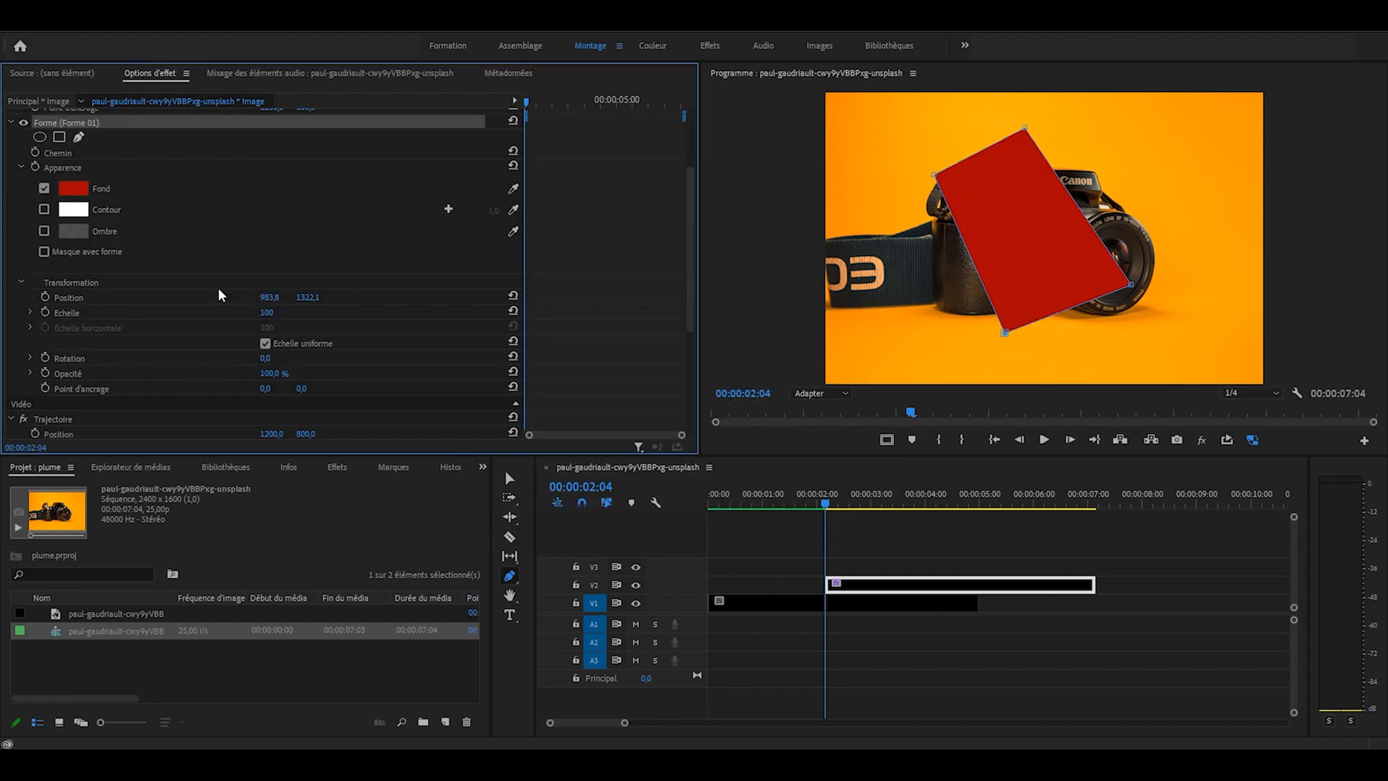
Delete the shape's graphic clip from track V2.
key("v")
left_click(935, 591)
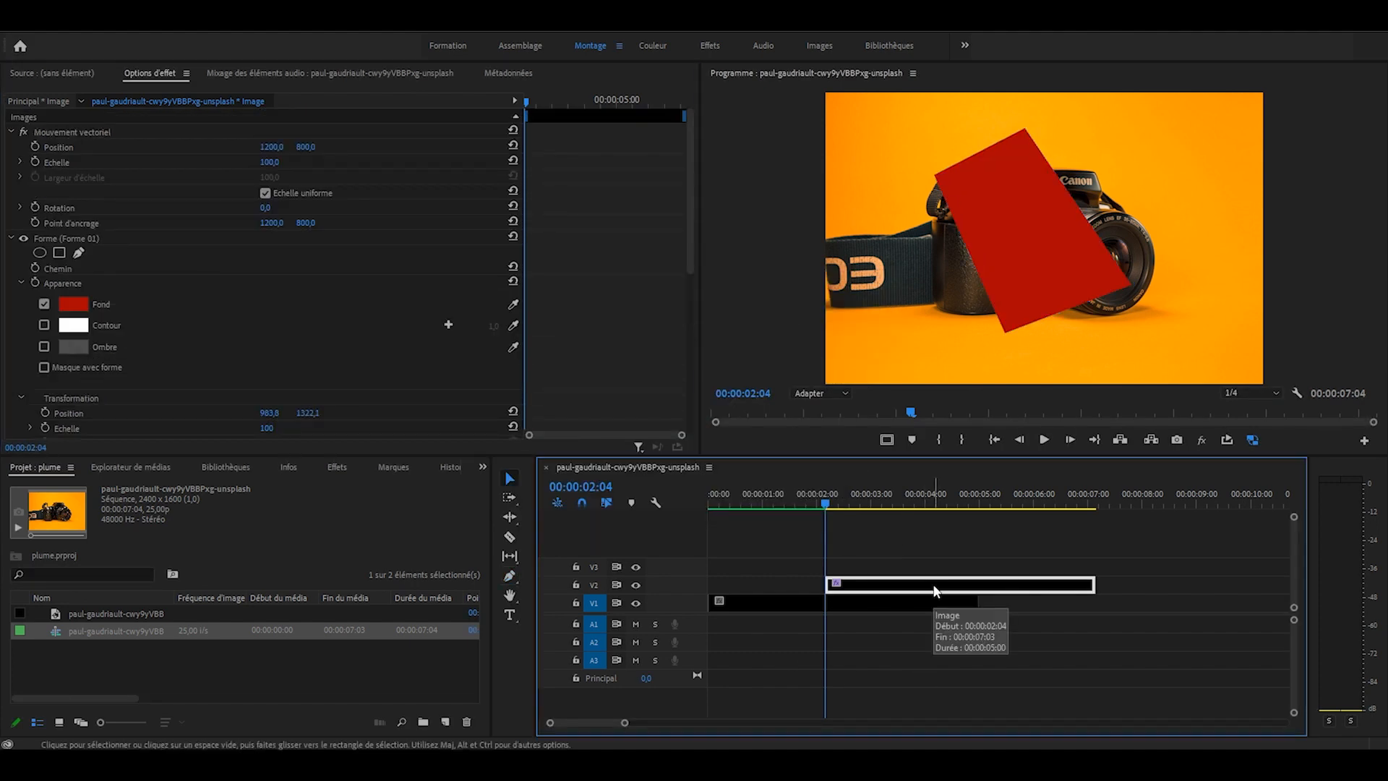
key("Delete")
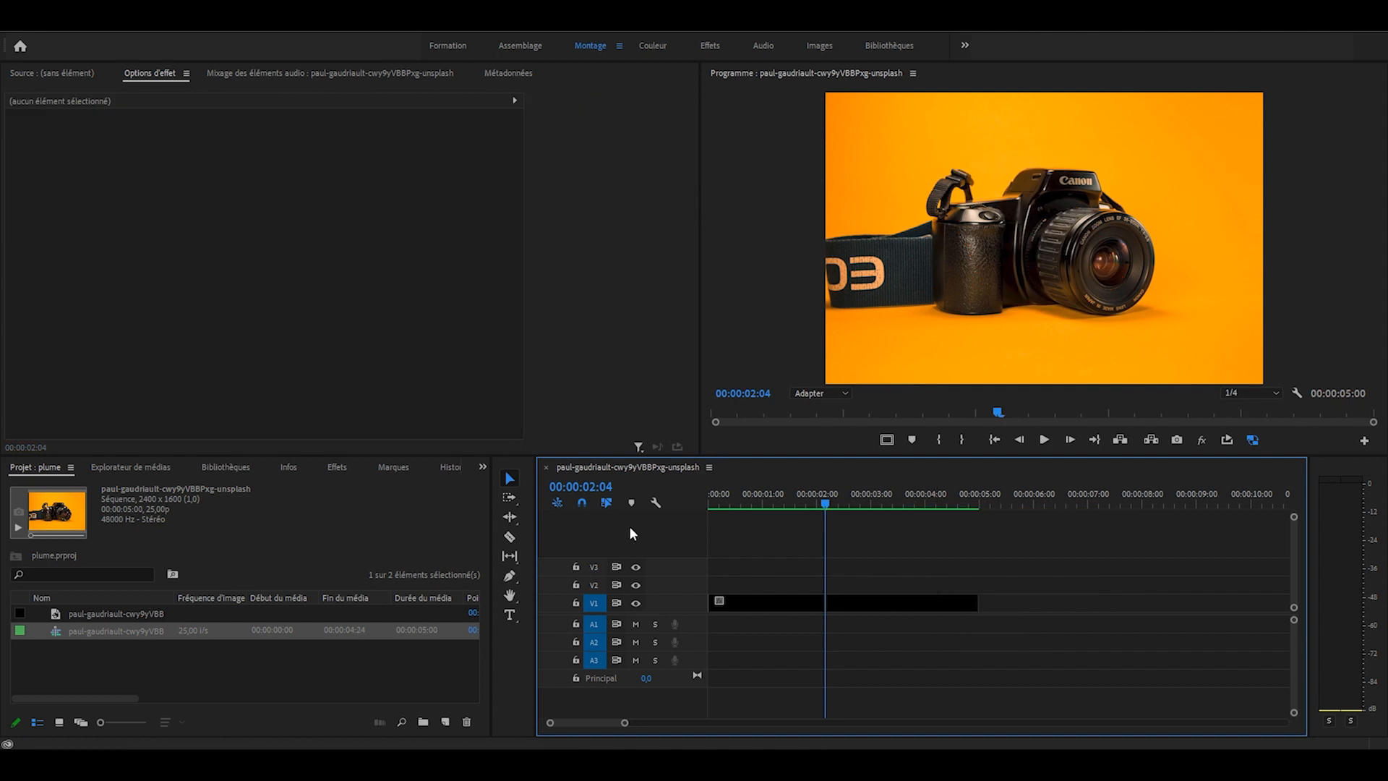
Add a free-draw Bézier opacity mask to the camera clip on V1, outlining the lens area with four corner points.
left_click(799, 600)
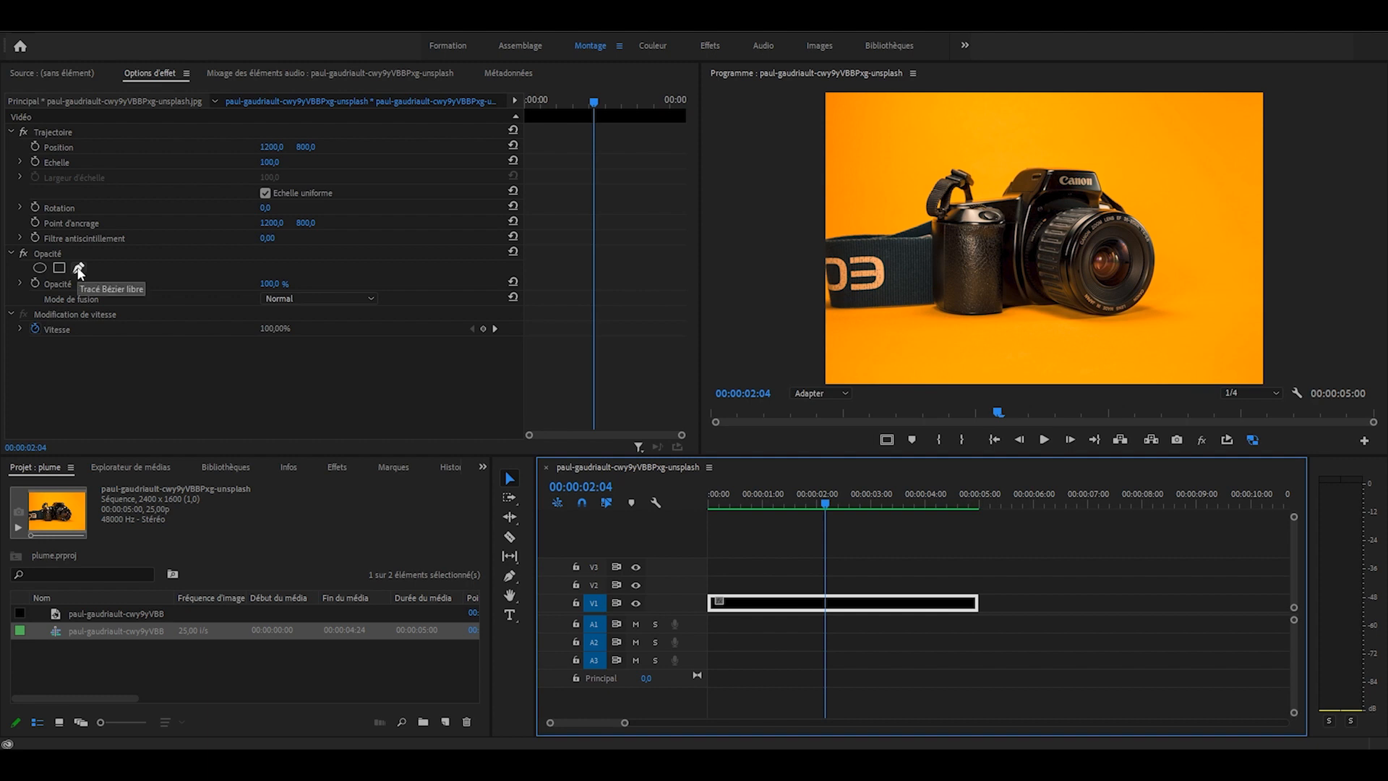
left_click(79, 269)
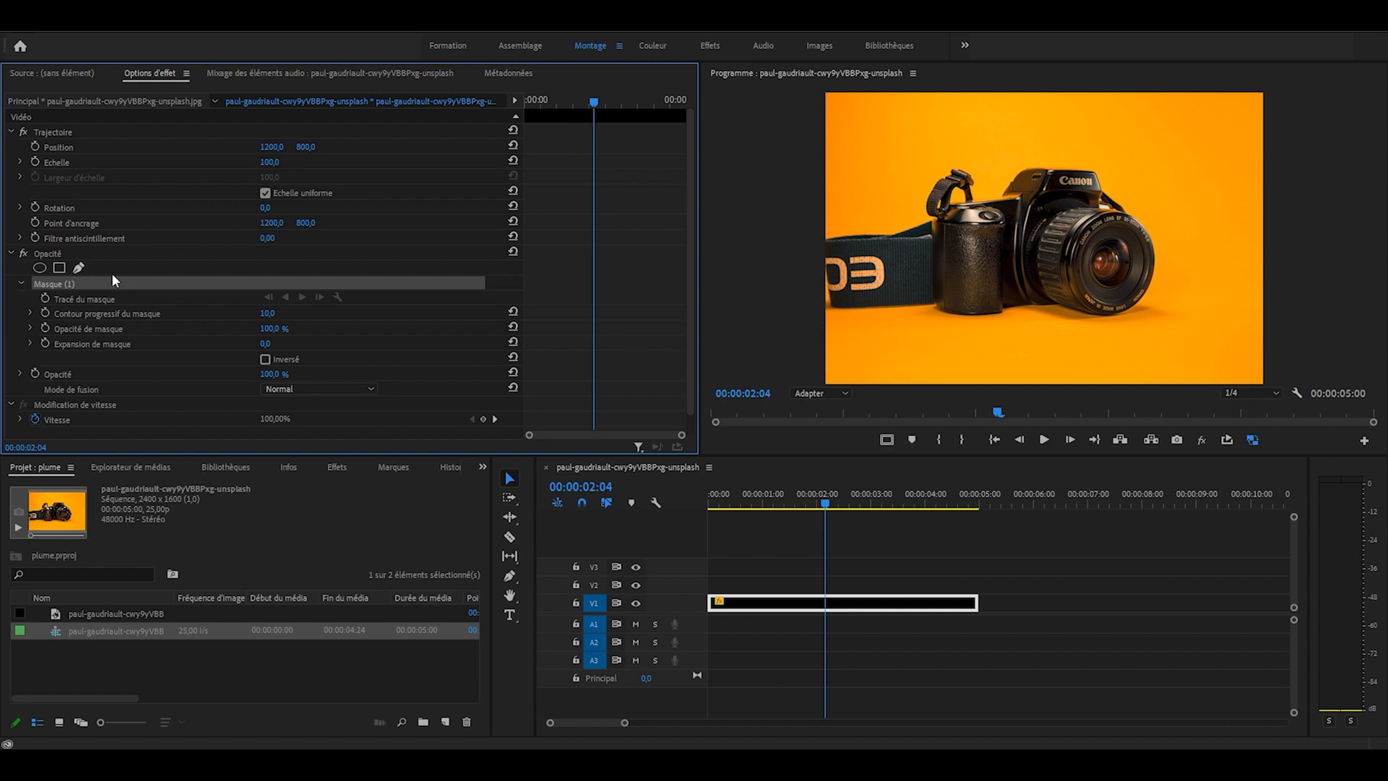
left_click(1038, 331)
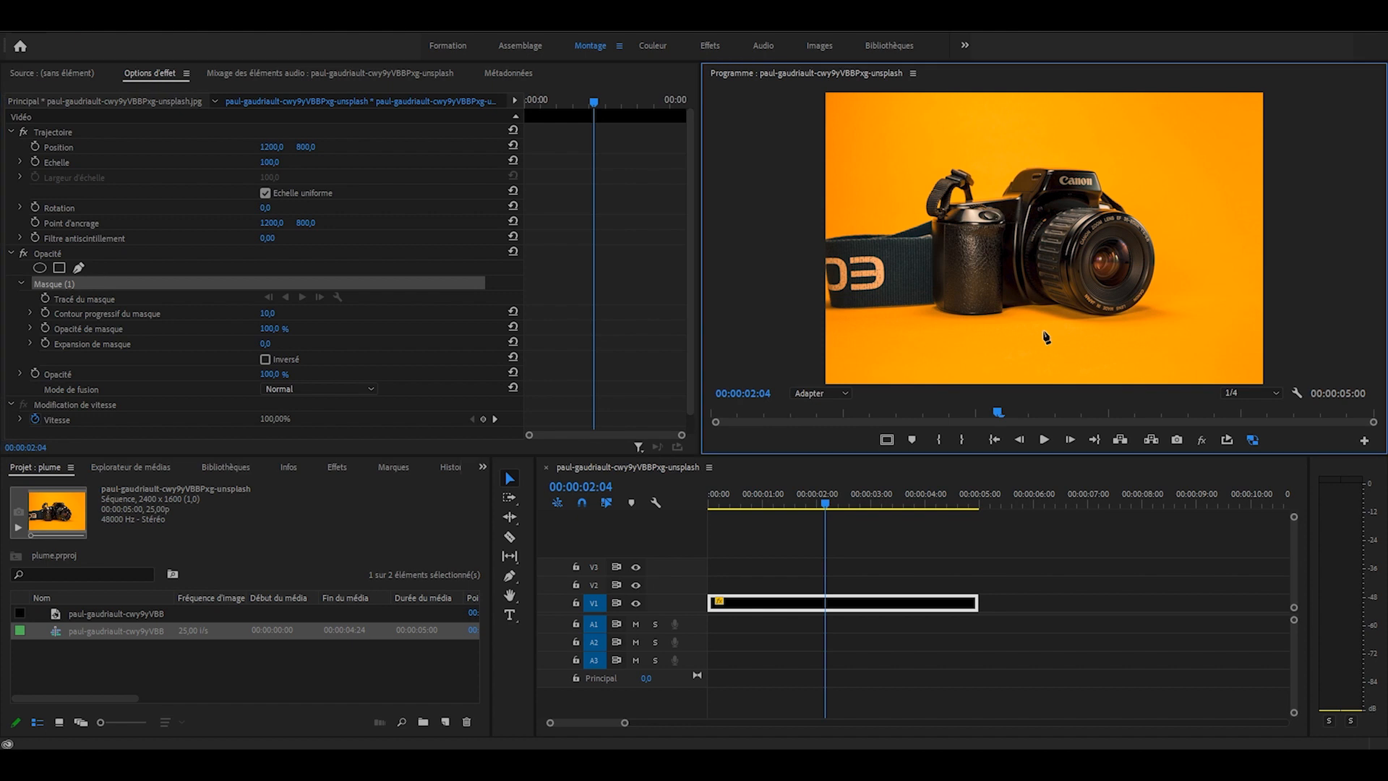
left_click(1171, 328)
left_click(1152, 172)
left_click(1019, 163)
left_click(1039, 330)
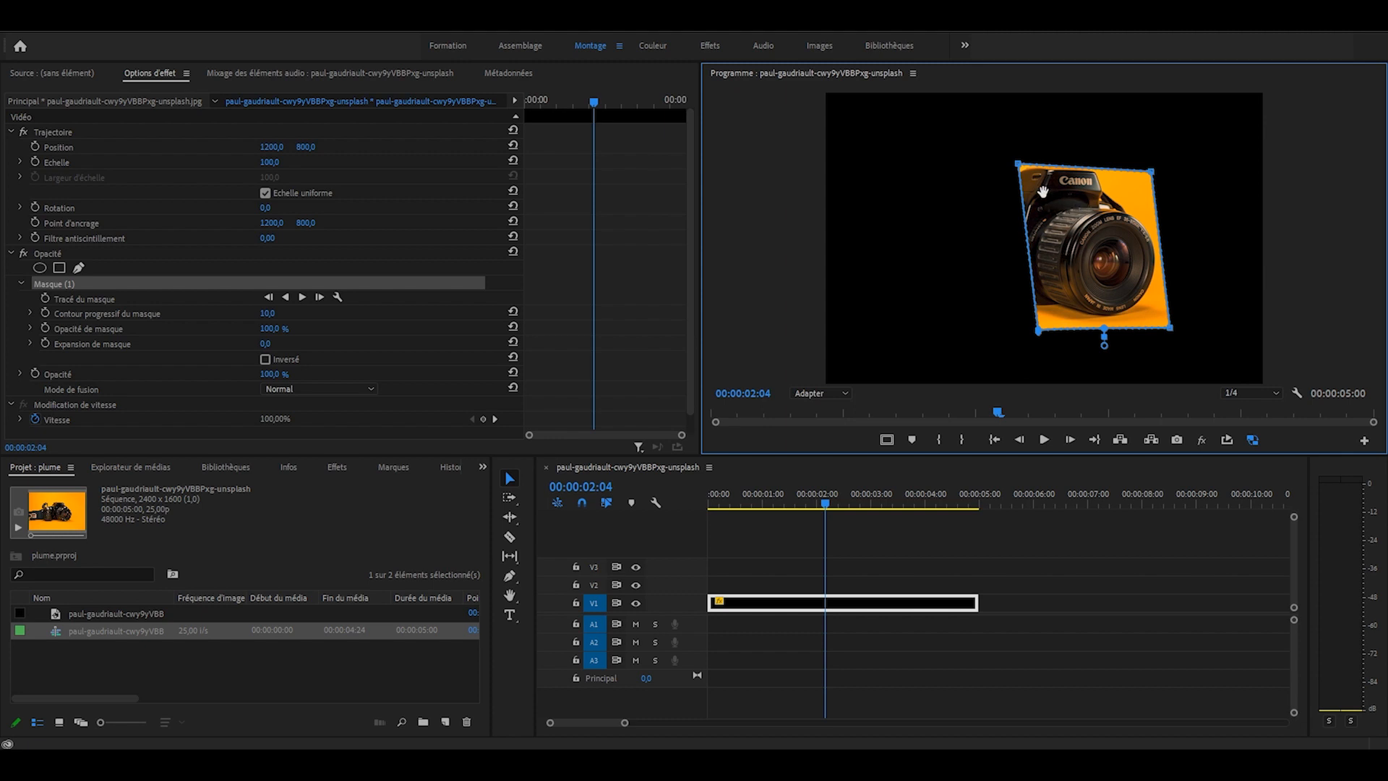
Move the mask's upper-left, upper-right and lower-right corners outward to include more of the camera.
left_click_drag(1001, 162, 881, 182)
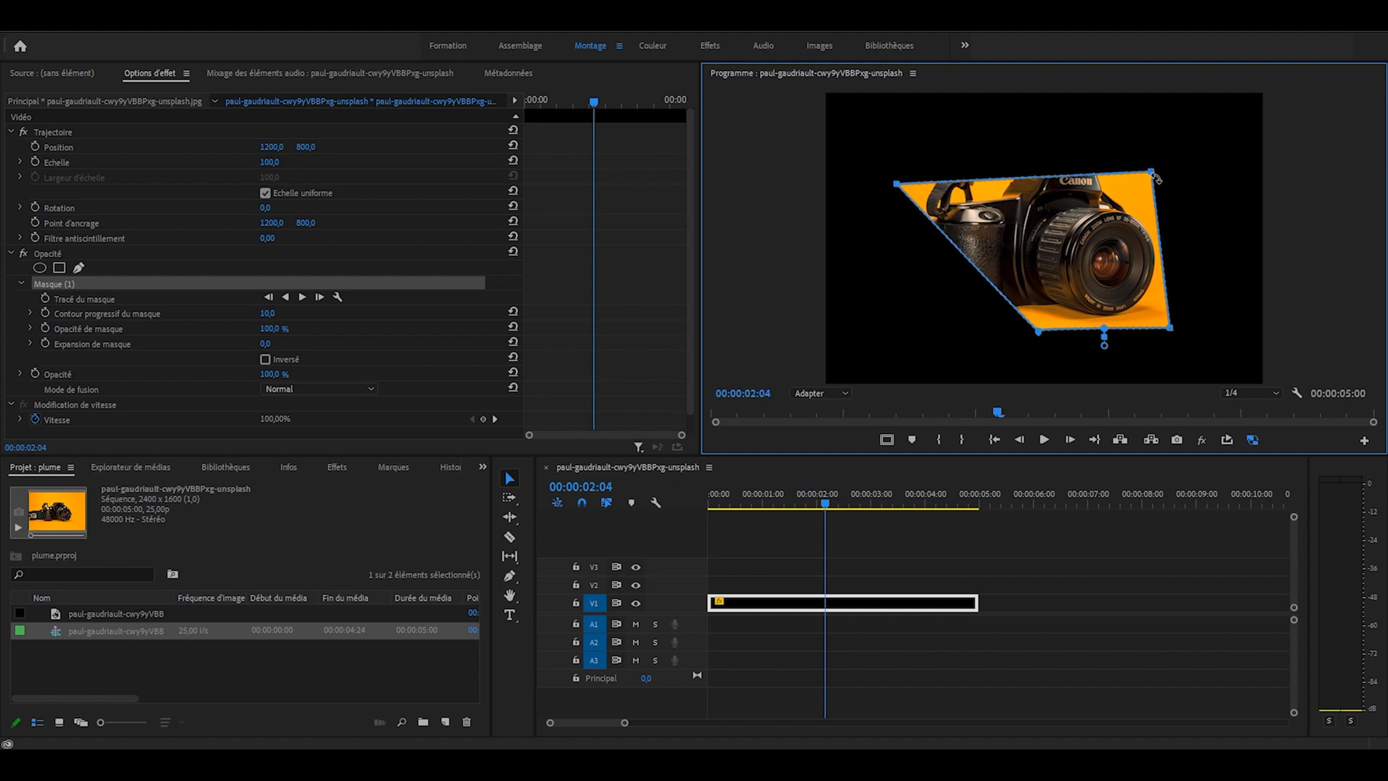
left_click_drag(1152, 173, 1118, 123)
left_click_drag(1172, 329, 1208, 338)
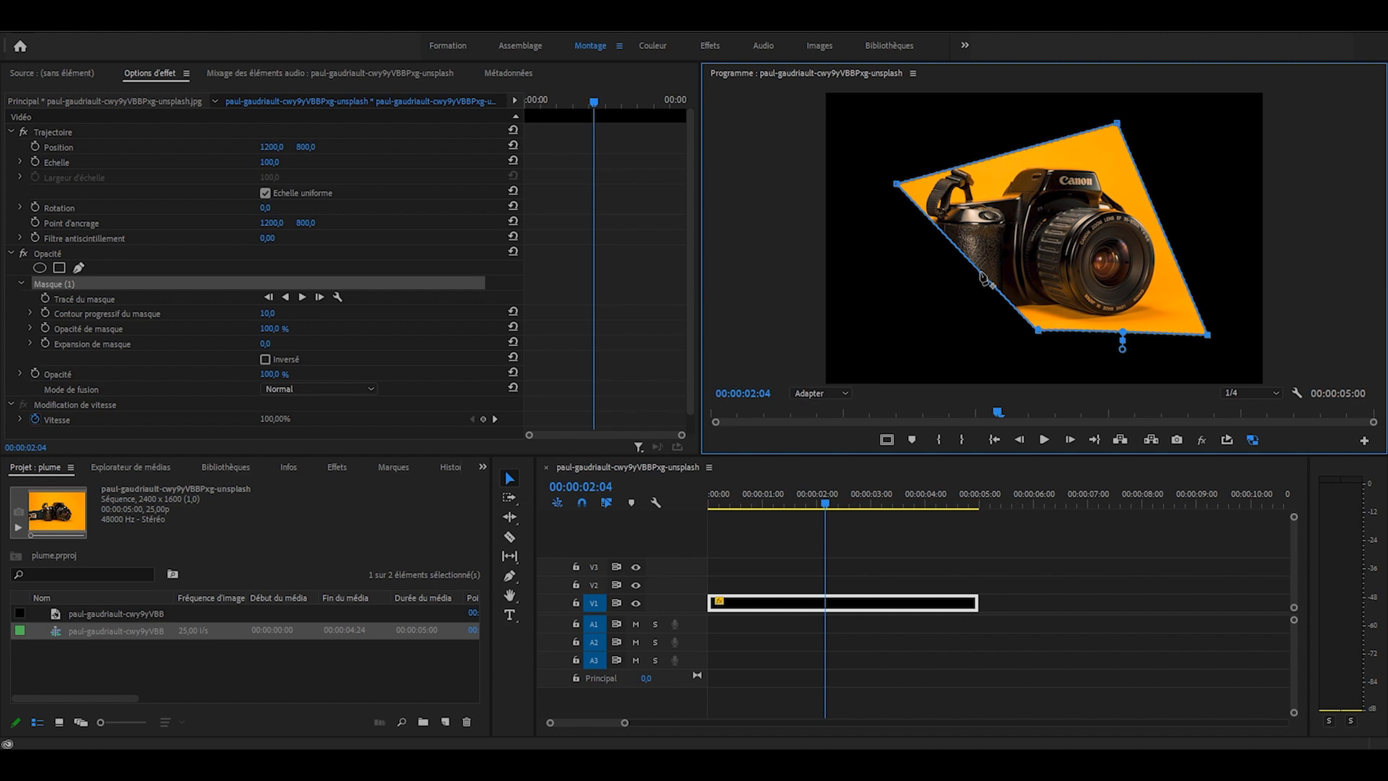
Add a point on the mask's lower-left edge and curve the outline beneath the camera with its direction handles.
left_click_drag(980, 273, 1003, 354)
left_click_drag(925, 285, 965, 318)
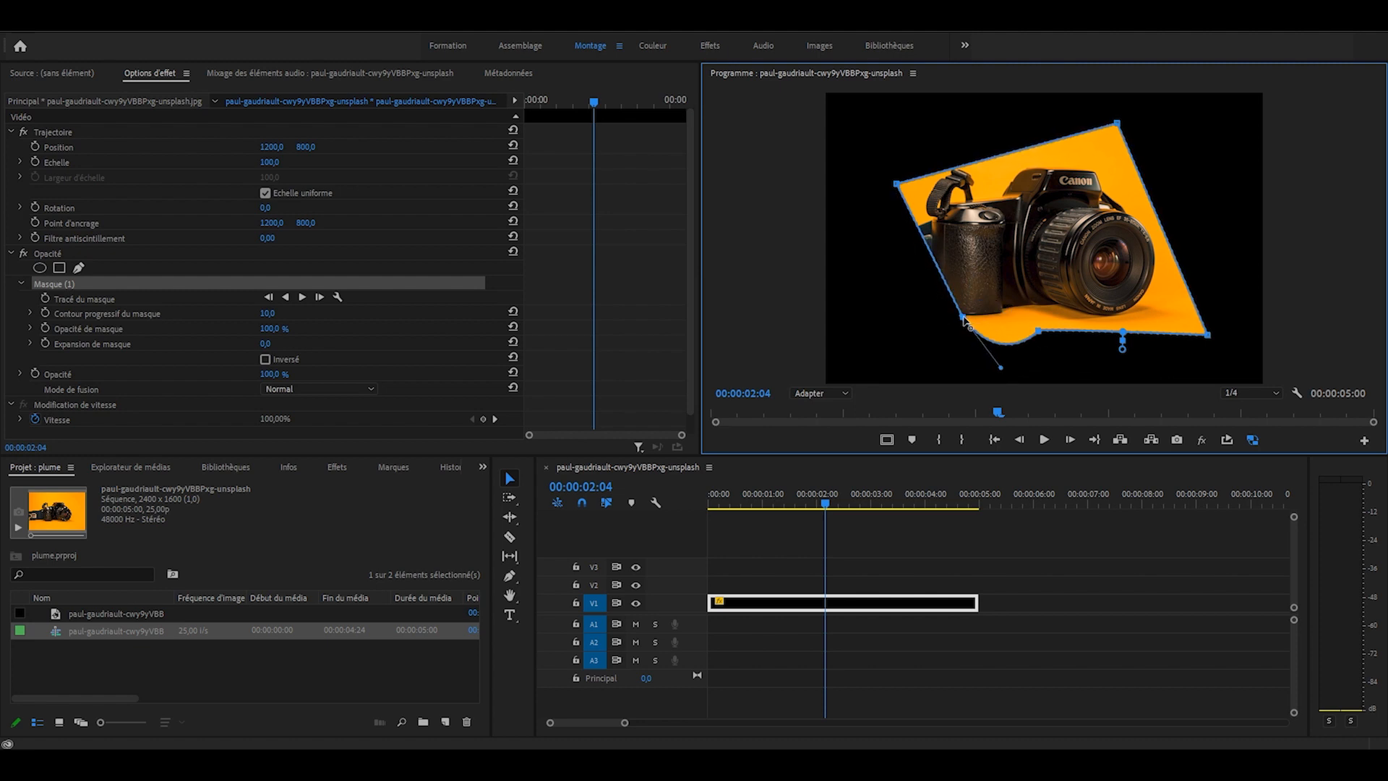
left_click_drag(975, 331, 881, 263)
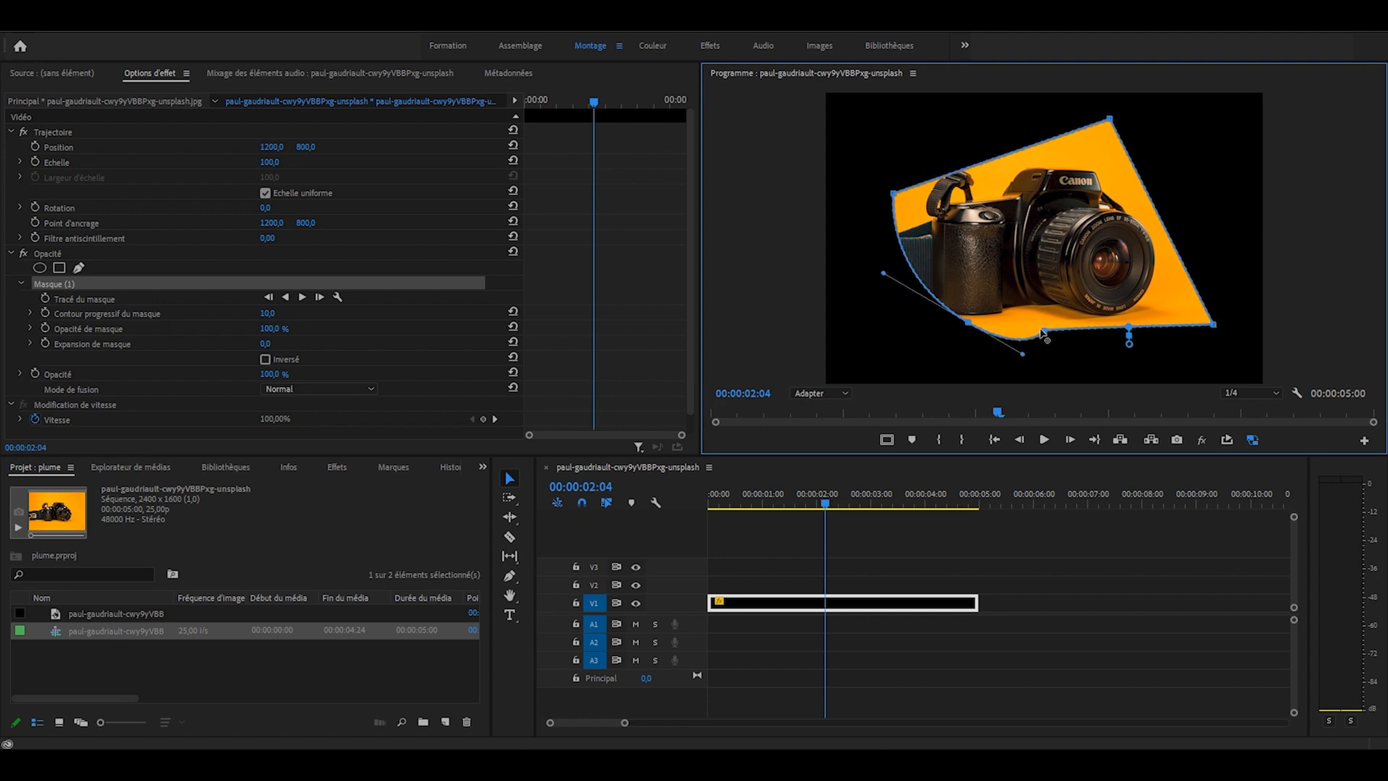
left_click_drag(1044, 331, 1024, 366)
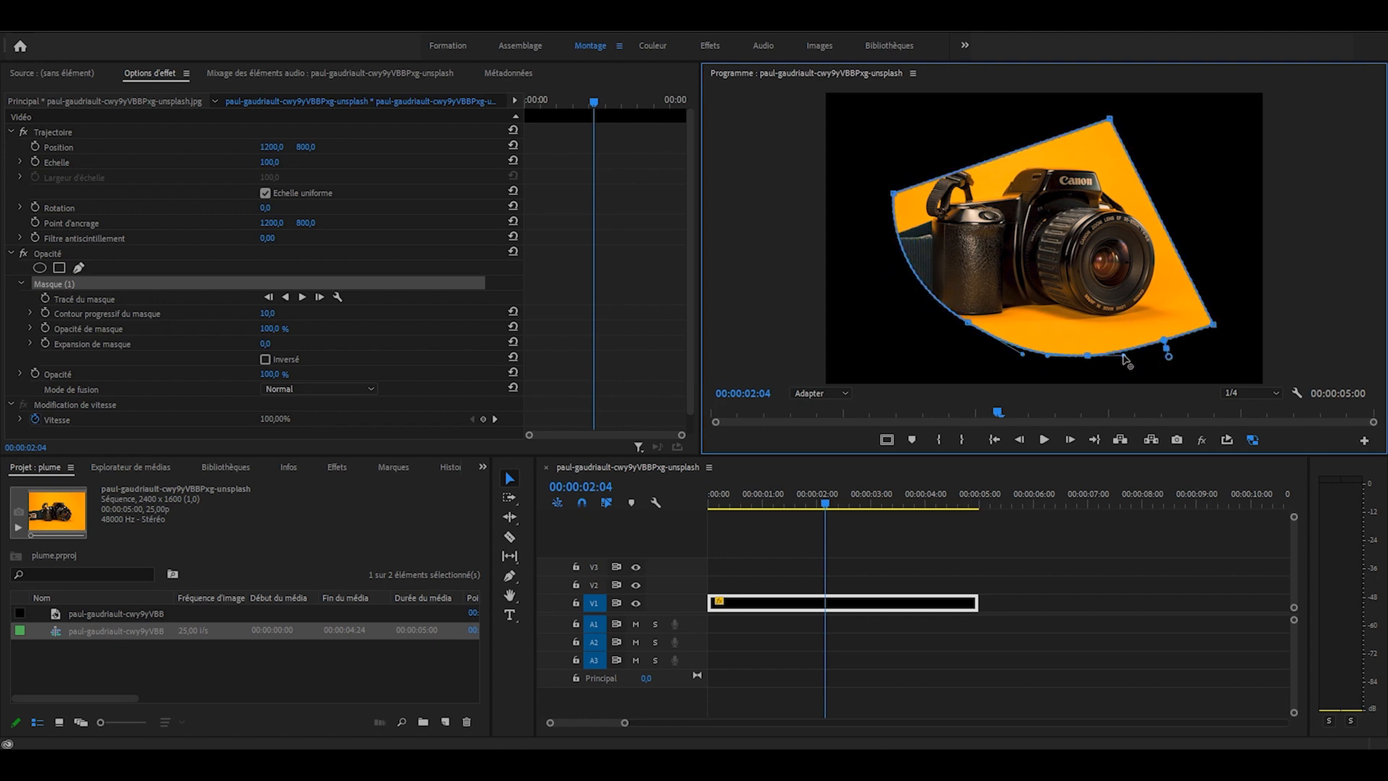
left_click_drag(1131, 360, 1142, 350)
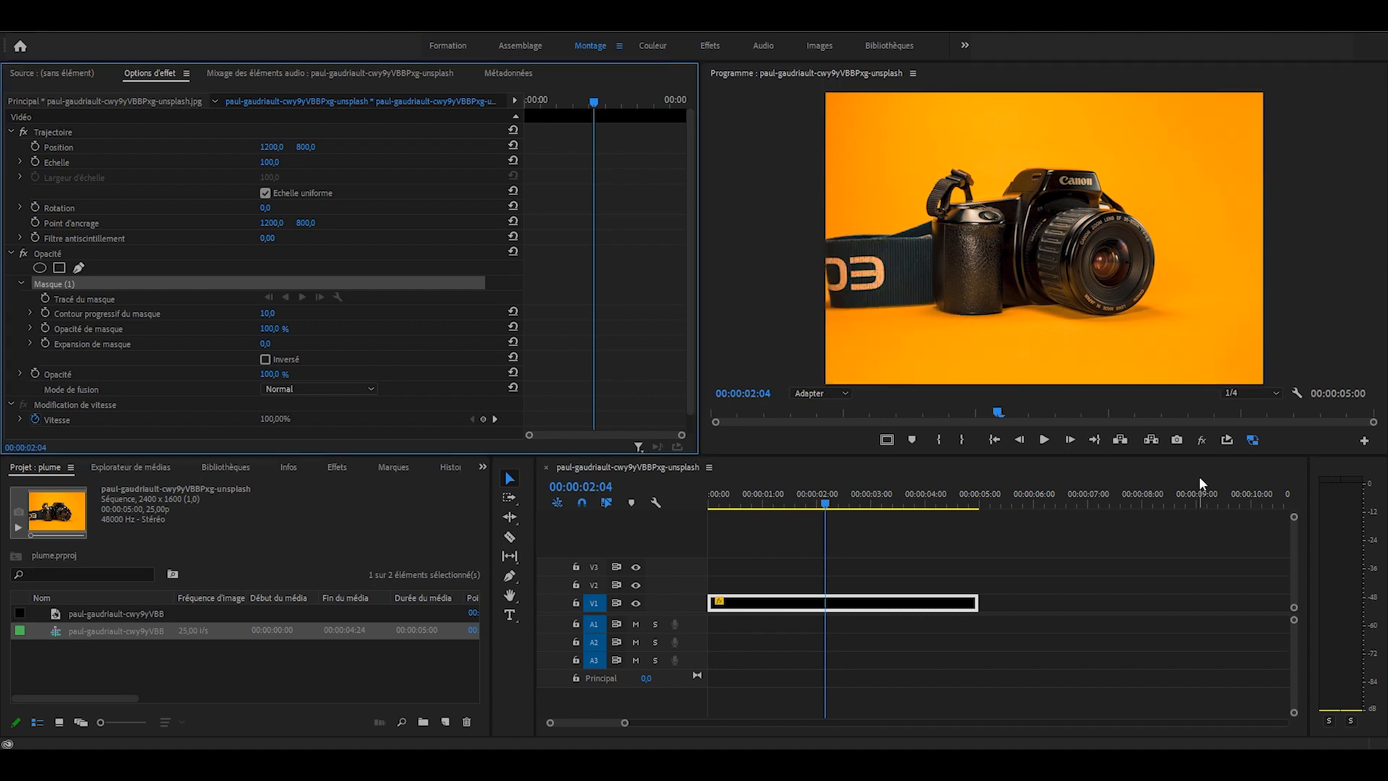
Draw a closed, curved three-point mask around the camera, shaping the curves with direction handles.
left_click(994, 328)
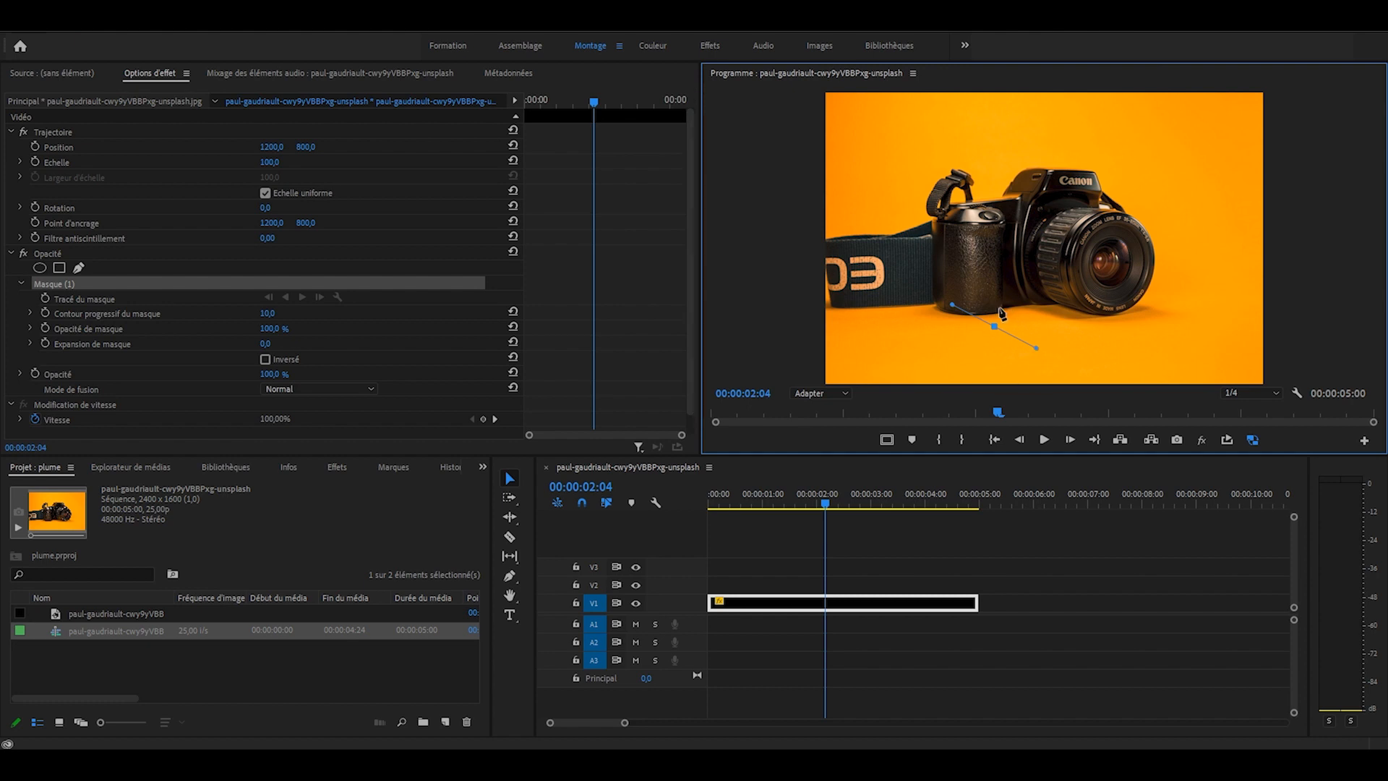
left_click(1181, 177)
left_click(1181, 175)
key("ctrl+z")
left_click_drag(1185, 176, 1152, 93)
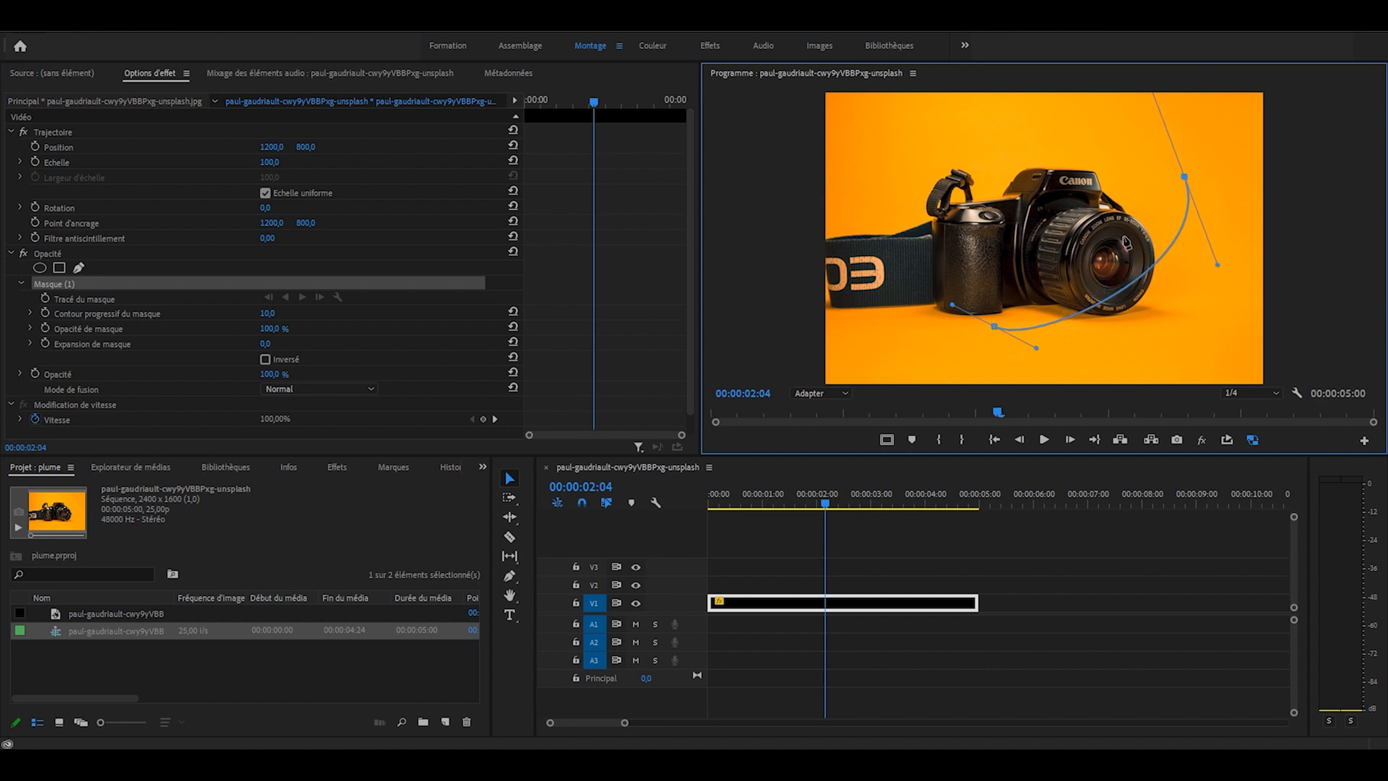
left_click_drag(1022, 132, 929, 165)
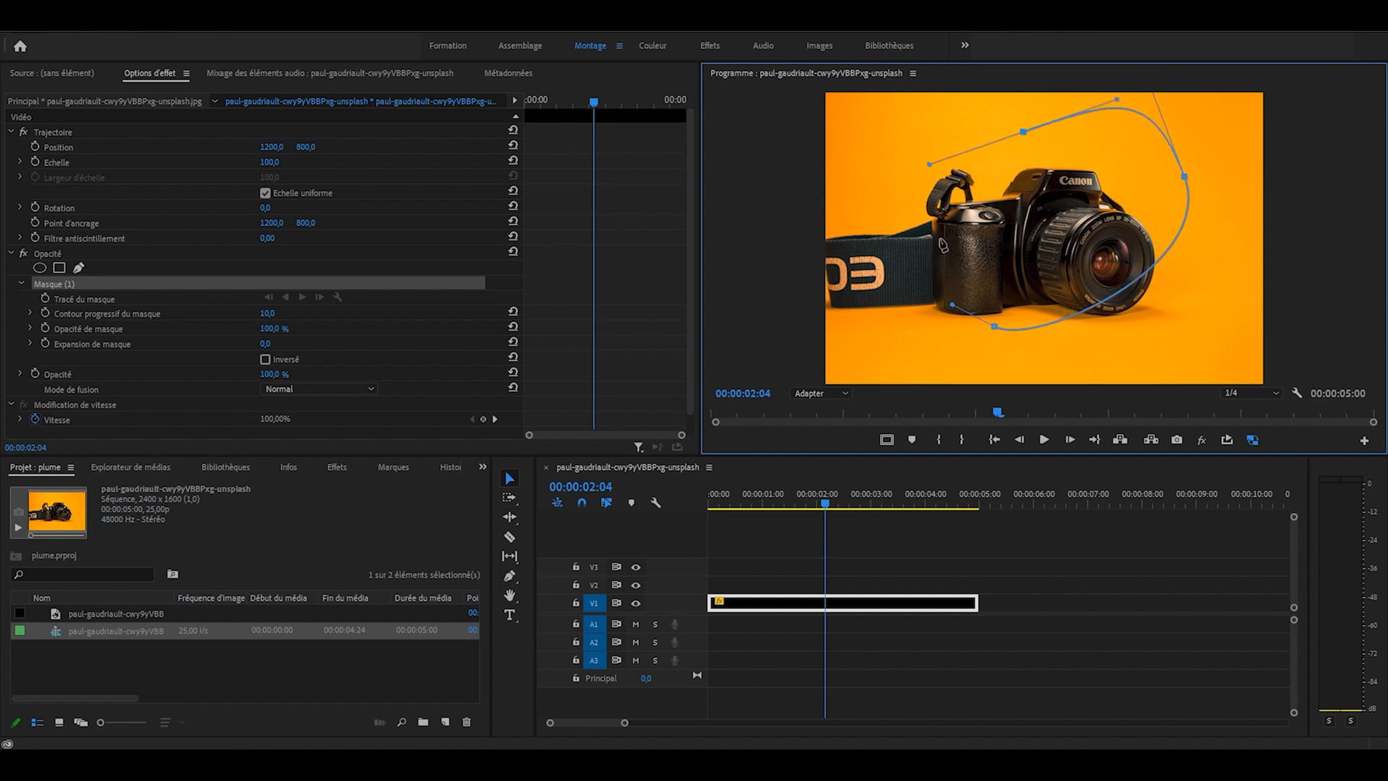
left_click_drag(994, 327, 1048, 388)
left_click_drag(1355, 492, 1063, 409)
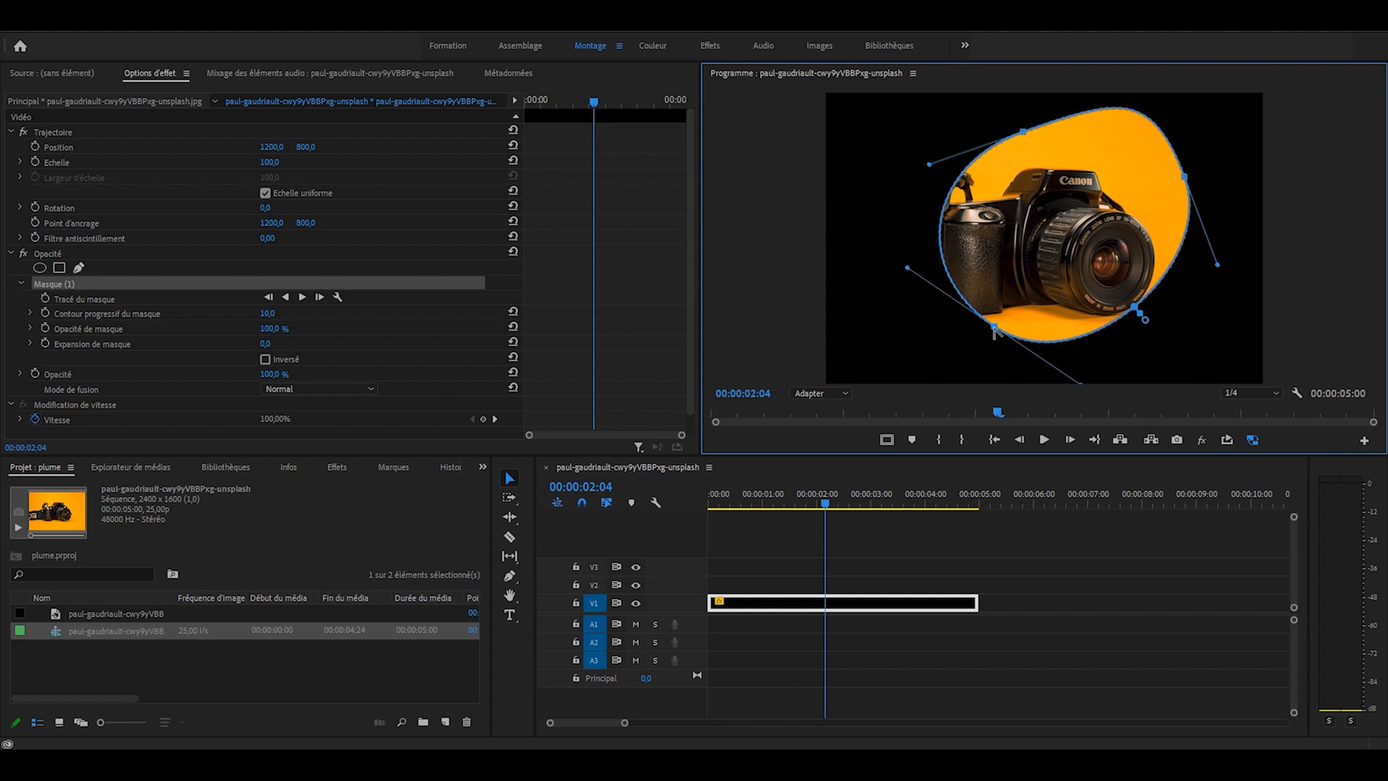
Adjust the curved mask's lower-left point, and add and remove a point on the outline's left edge.
left_click_drag(995, 328, 953, 304)
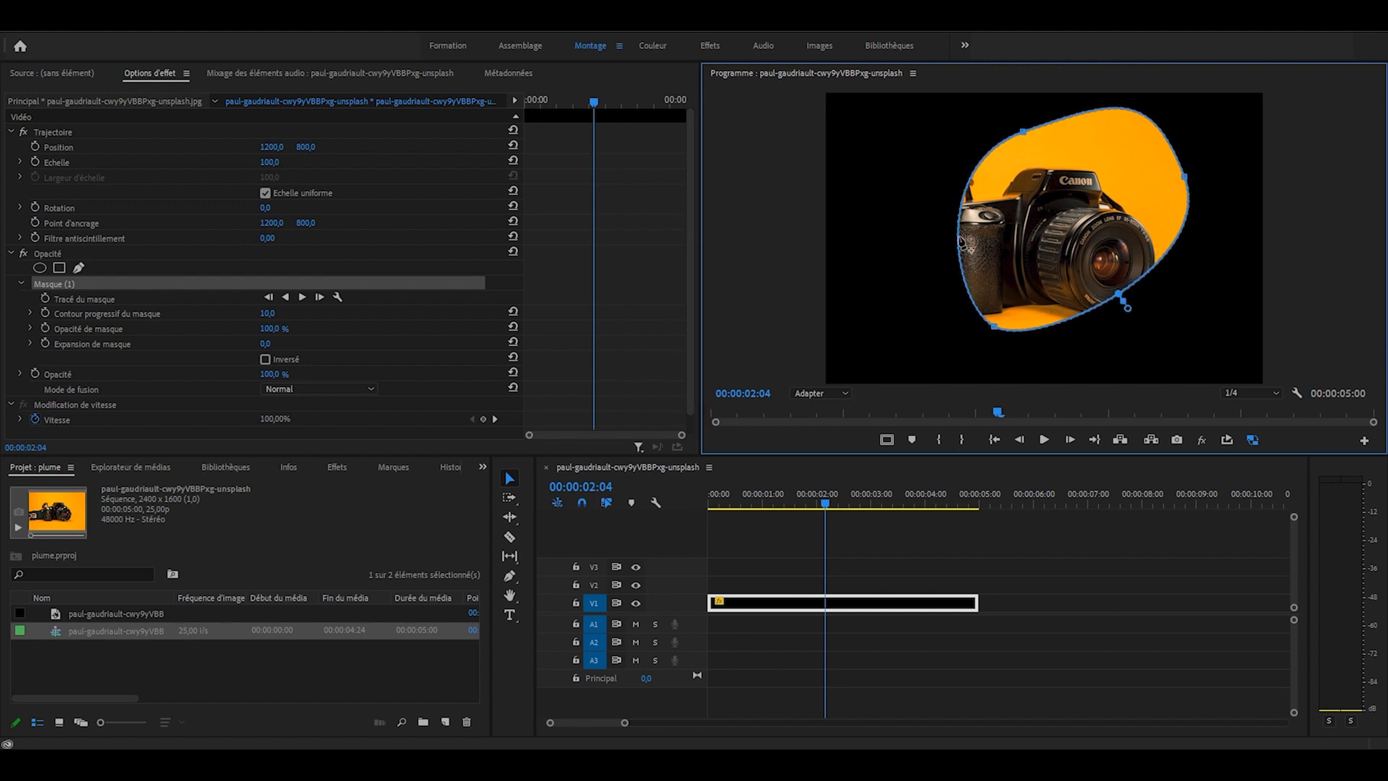
left_click(959, 238)
left_click(959, 239, "ctrl")
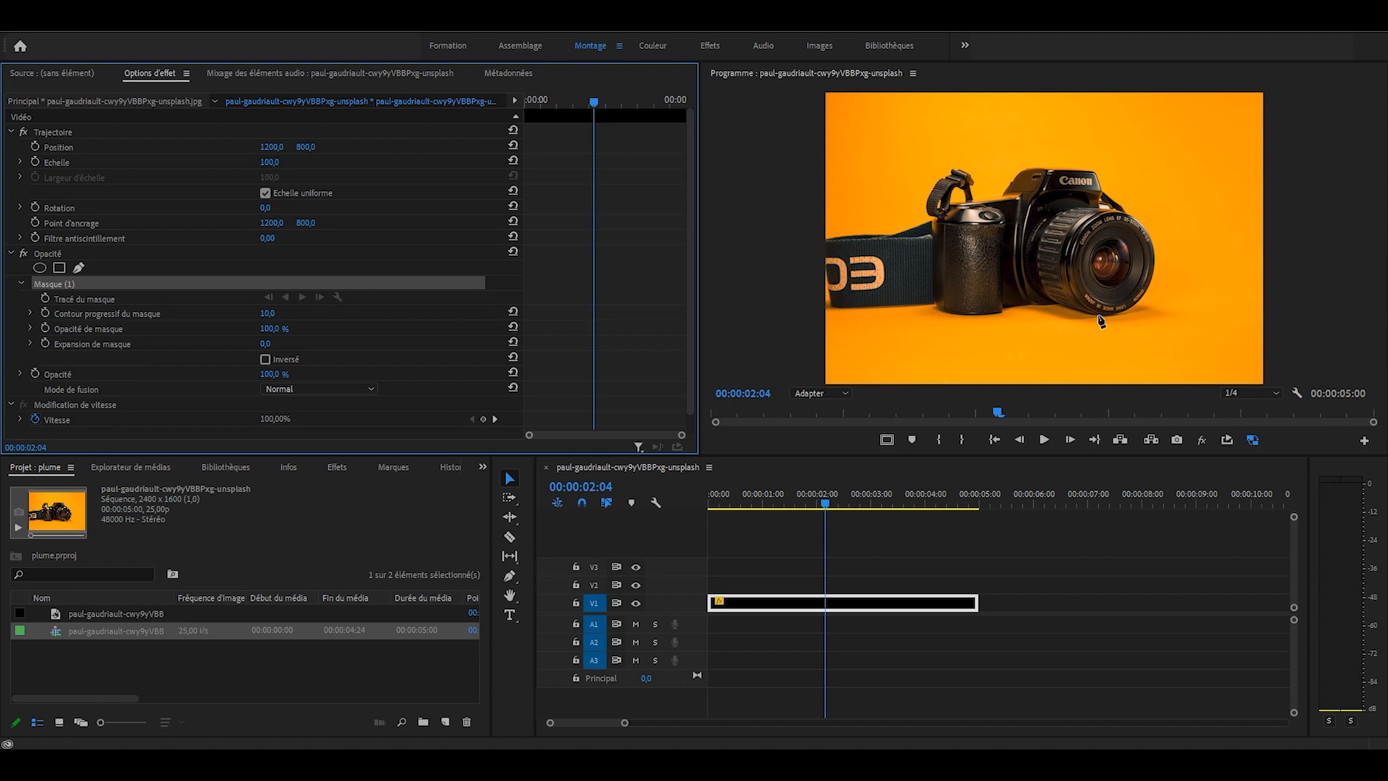
Trace the camera lens with a closed, curved opacity mask that follows its contour.
left_click(1099, 315)
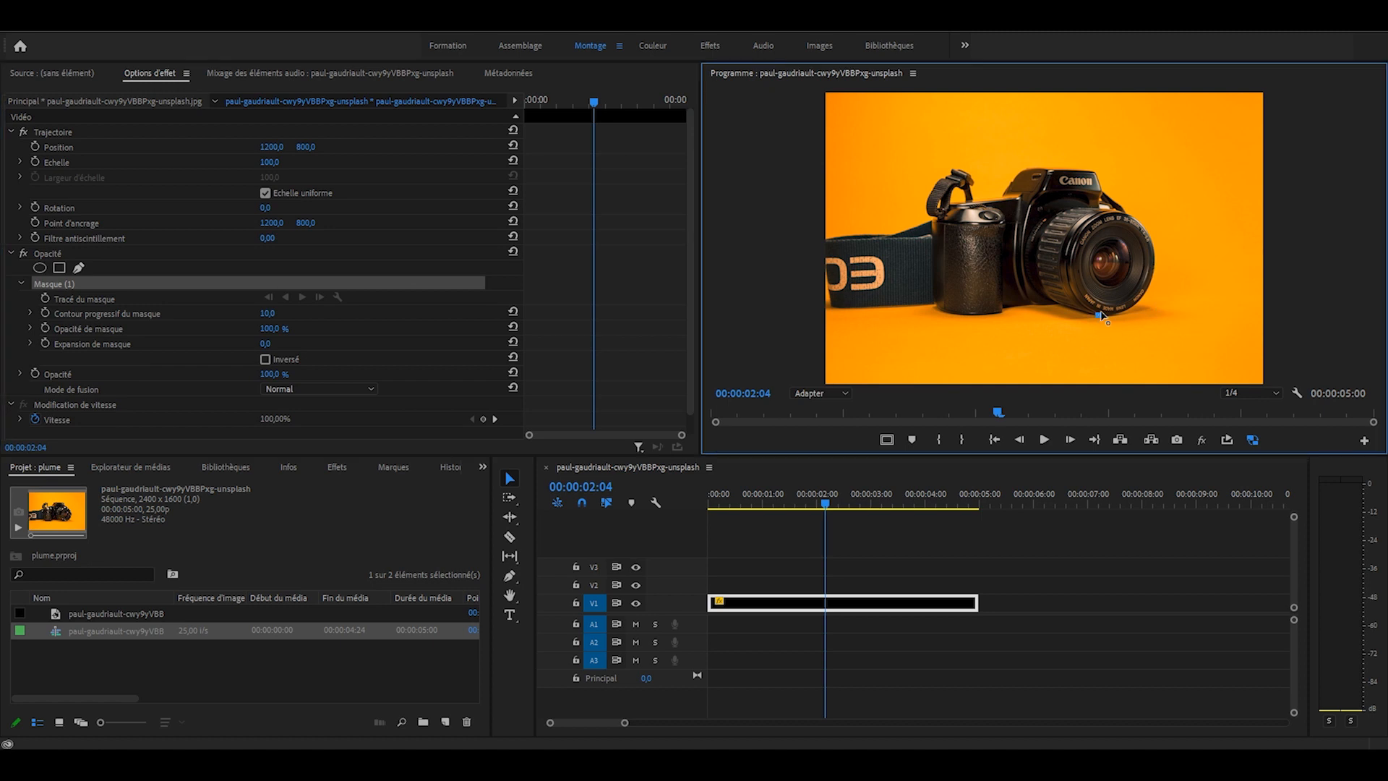
left_click_drag(1155, 262, 1160, 203)
left_click(1116, 211)
left_click_drag(1160, 204, 1156, 211)
left_click(1084, 207)
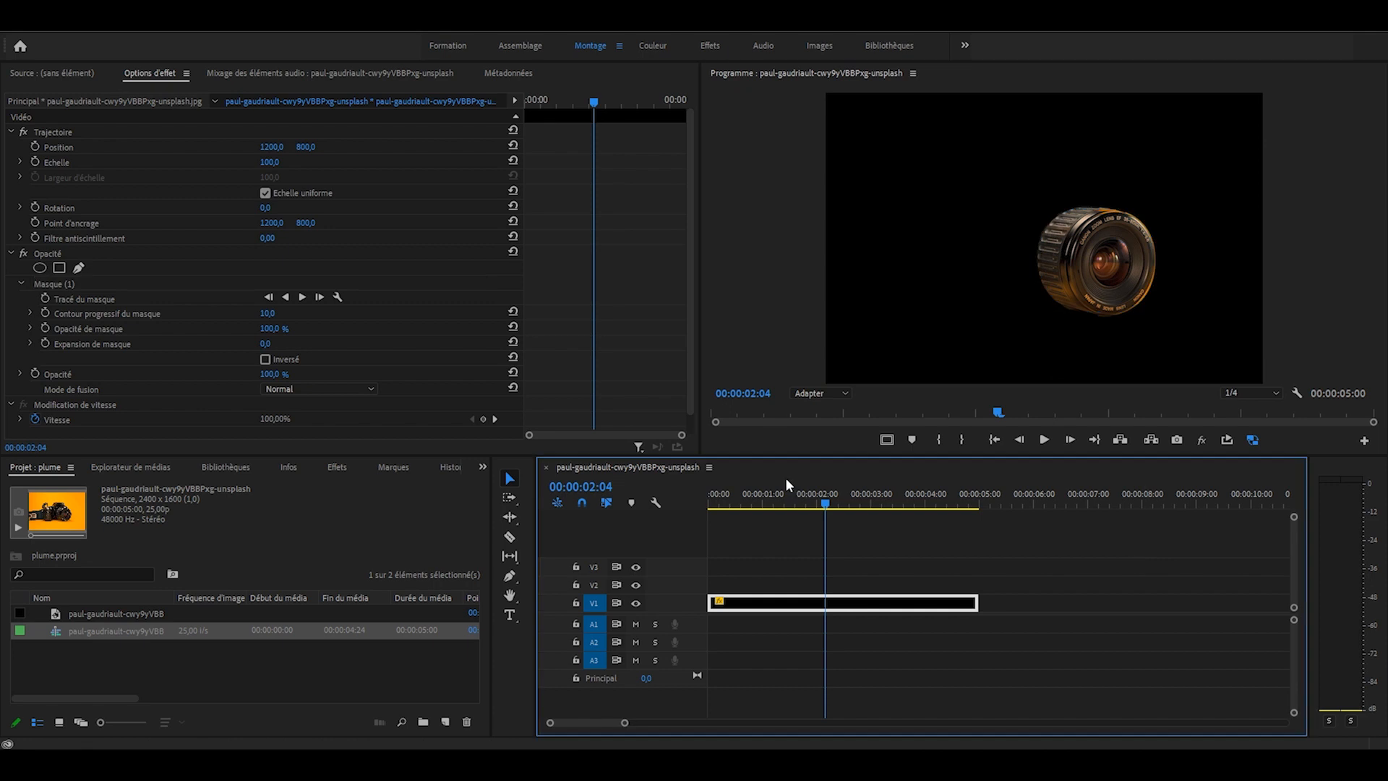
Try moving the whole lens mask path down and to the right over the image.
scroll(926, 564, "right", 1)
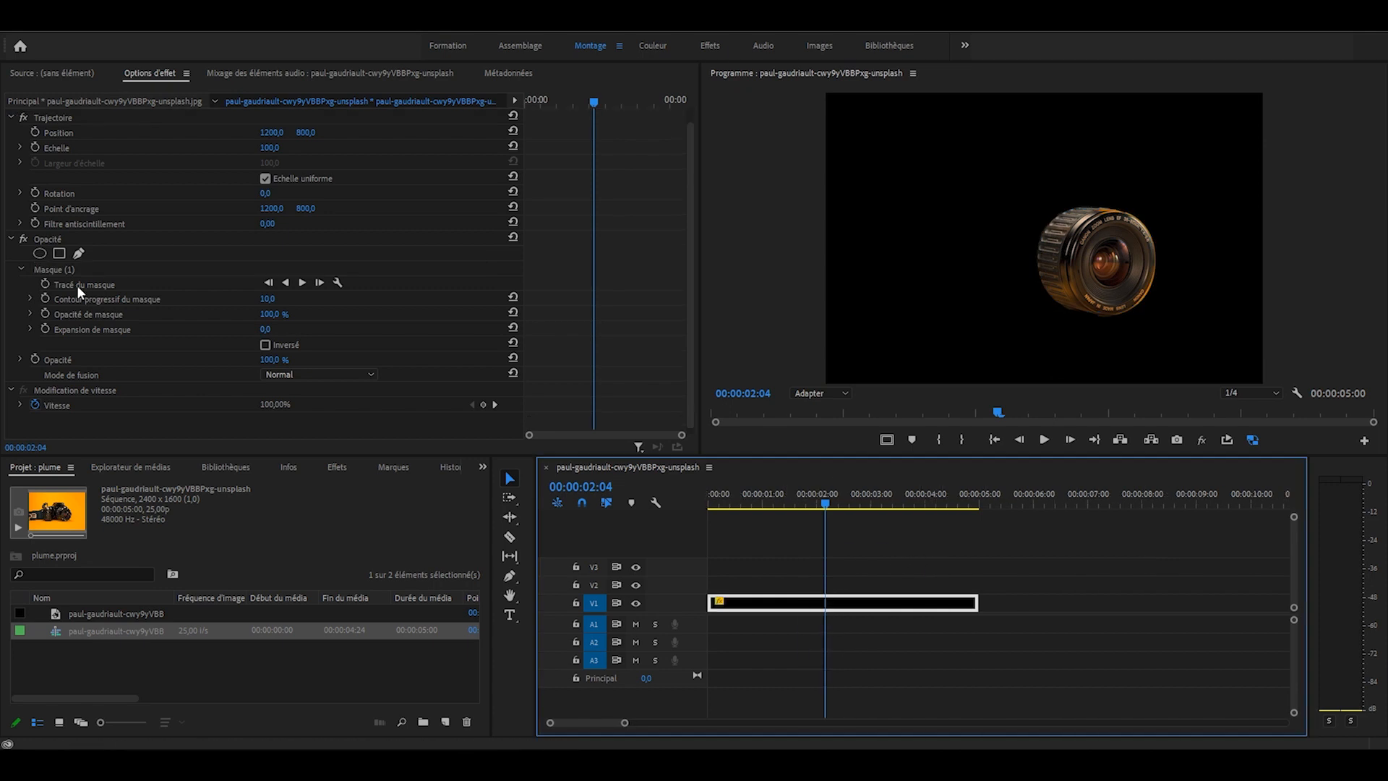
left_click(77, 285)
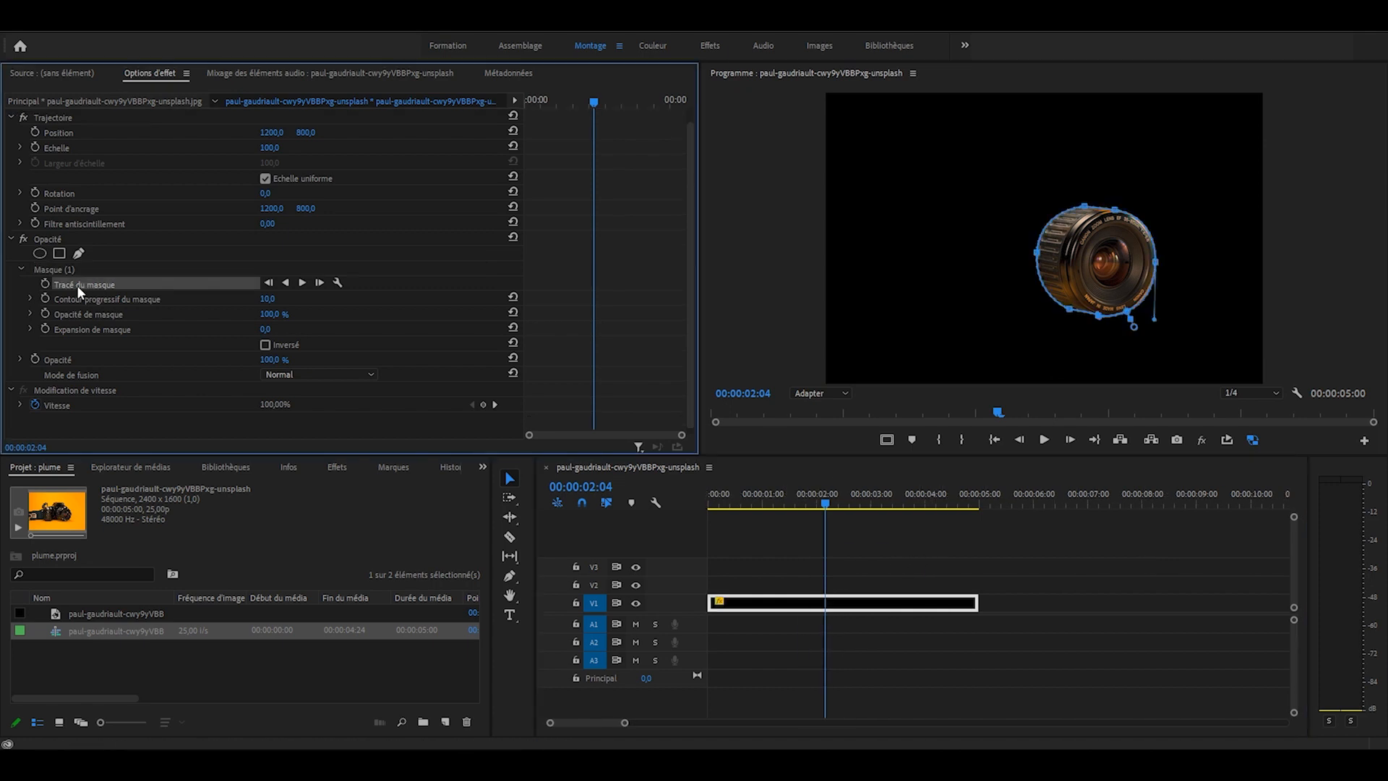
left_click_drag(1103, 229, 1132, 263)
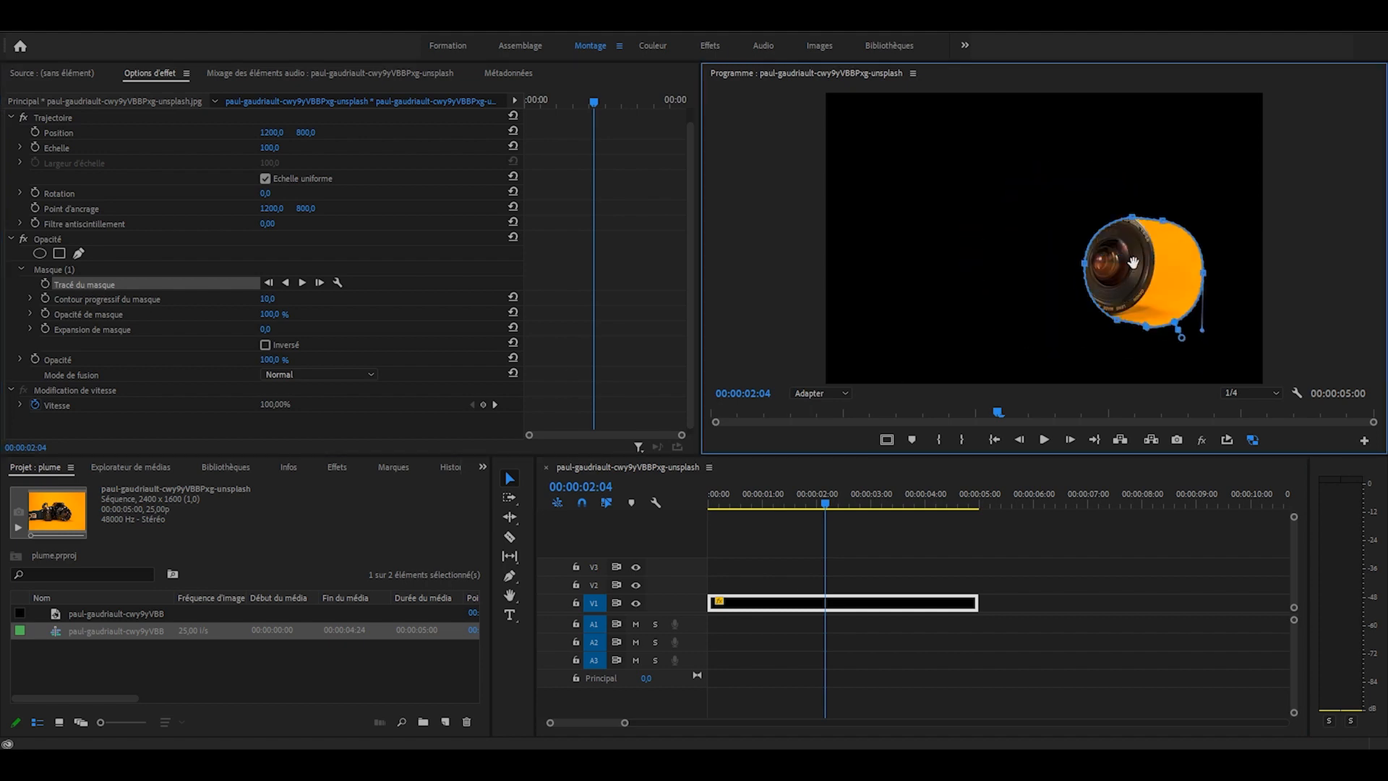
key("ctrl+z")
Try a much larger feather on the lens mask.
left_click_drag(268, 299, 549, 299)
left_click(1227, 589)
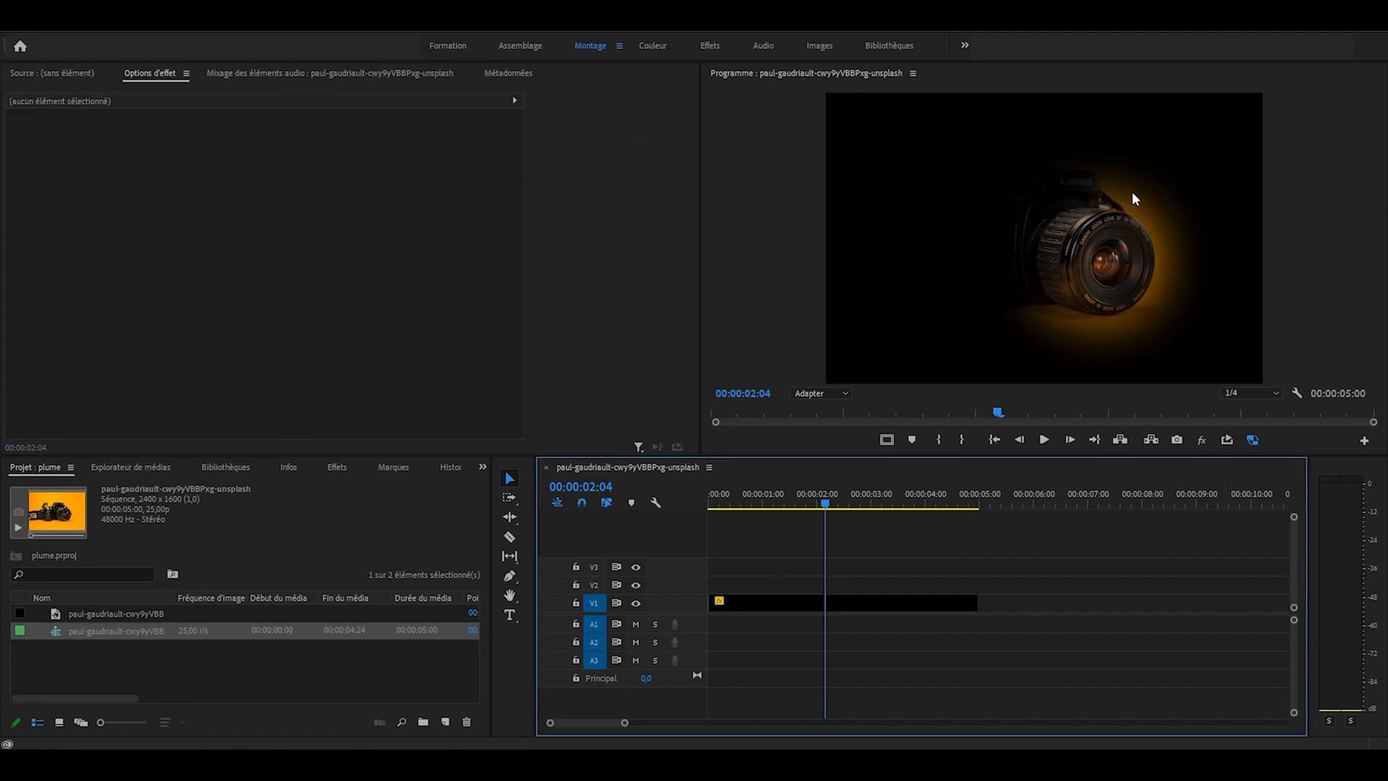
key("ctrl+z")
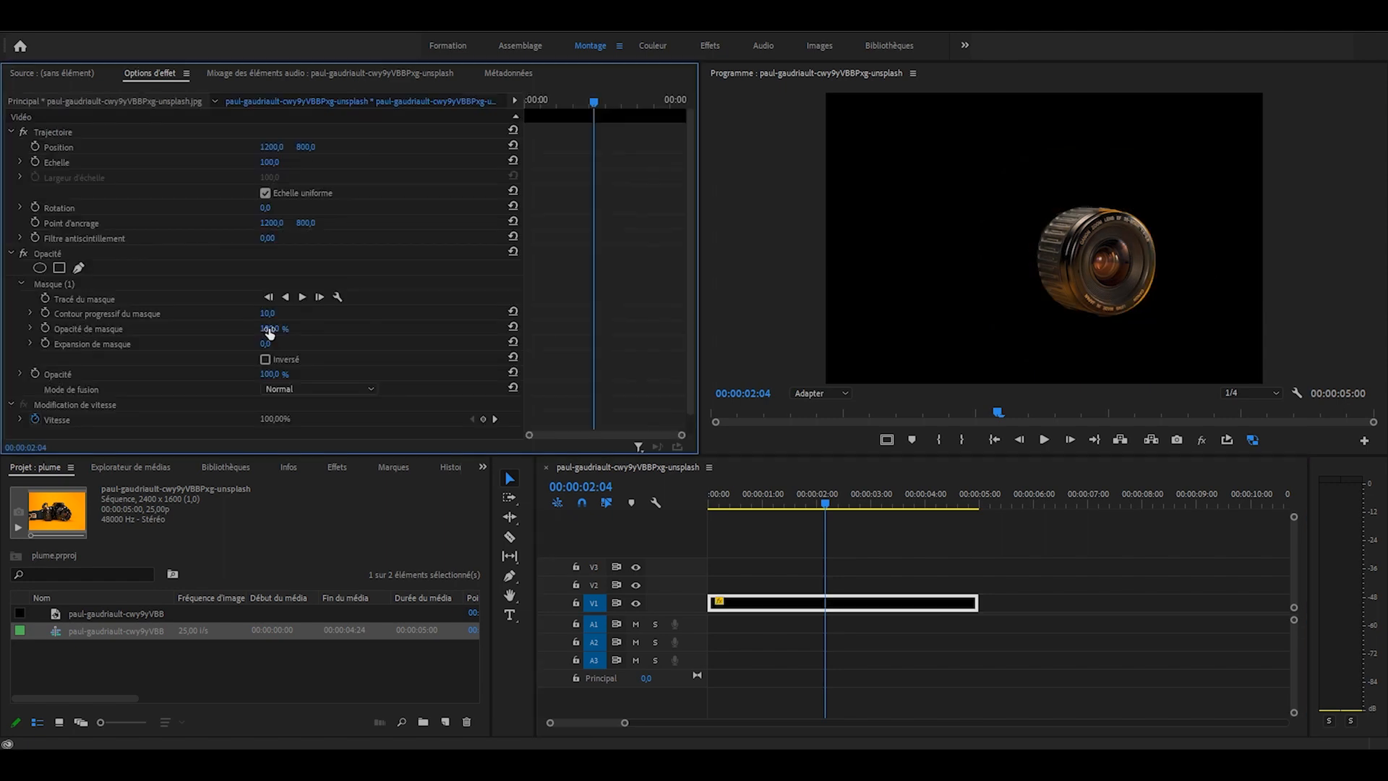
Try adjusting the lens mask's opacity and expansion.
left_click(269, 329)
left_click(83, 310)
left_click_drag(269, 329, 289, 332)
mouse_move(267, 346)
left_mouse_down()
mouse_move(417, 346)
mouse_move(268, 353)
left_mouse_up()
Try inverting the lens mask and restore its normal orientation.
left_click(263, 359)
left_click(262, 358)
left_click(263, 359)
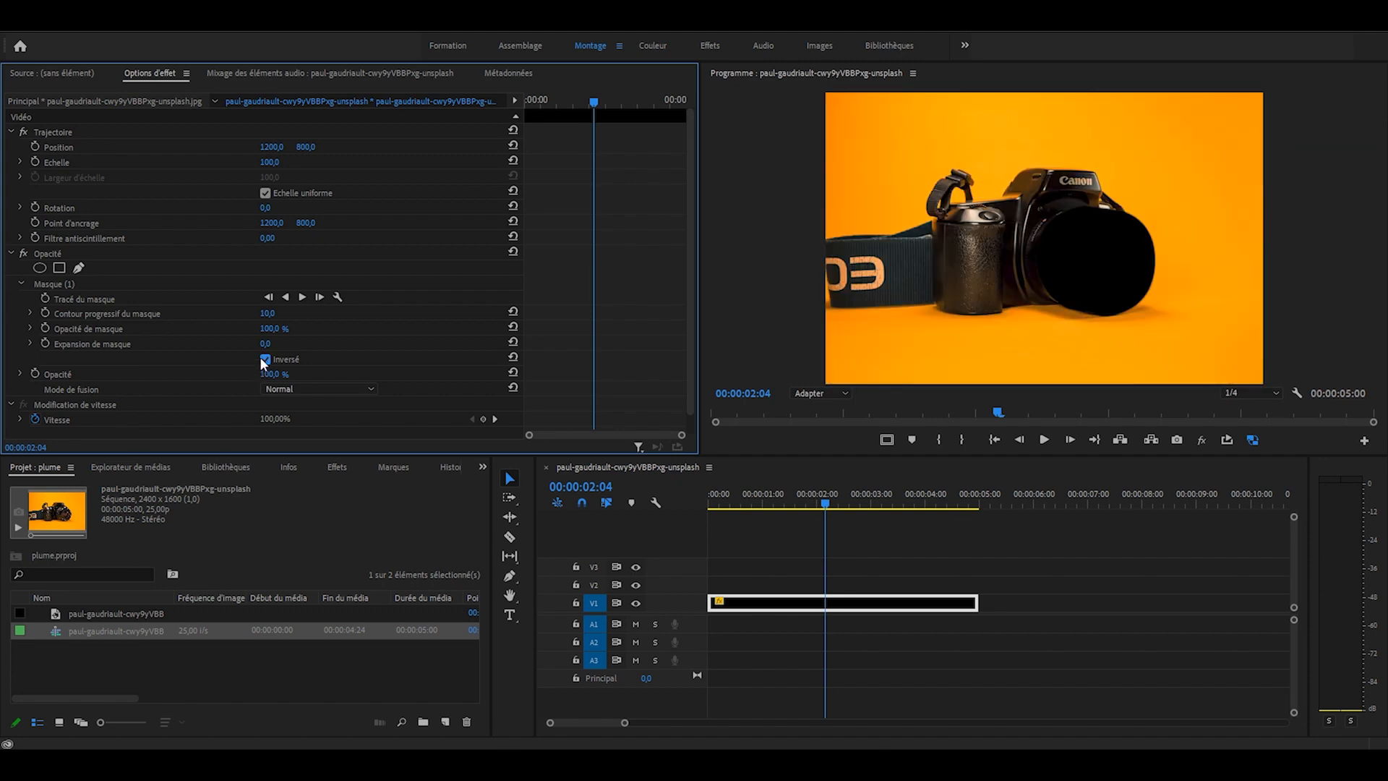
left_click(263, 358)
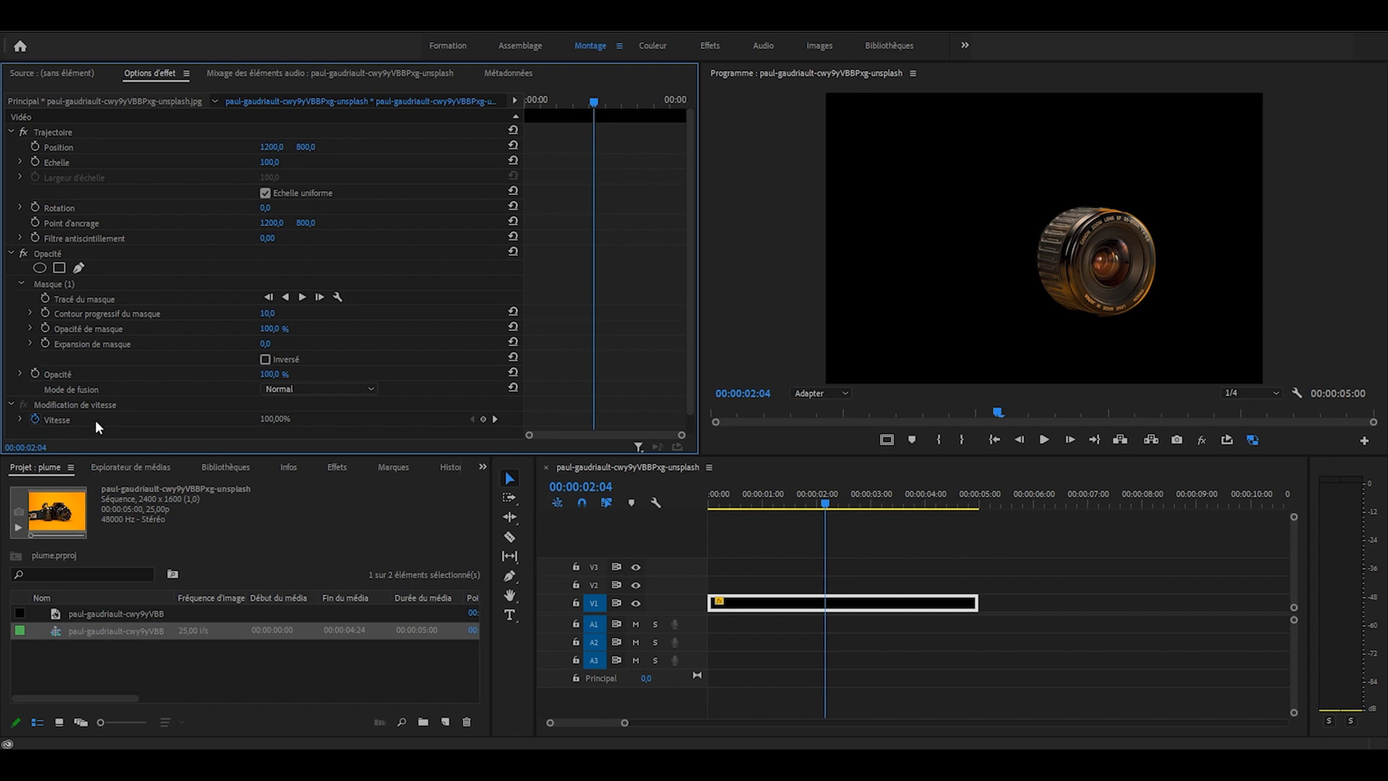
Try enabling keyframe animation for the lens mask path at 00:00:02:04.
left_click(47, 298)
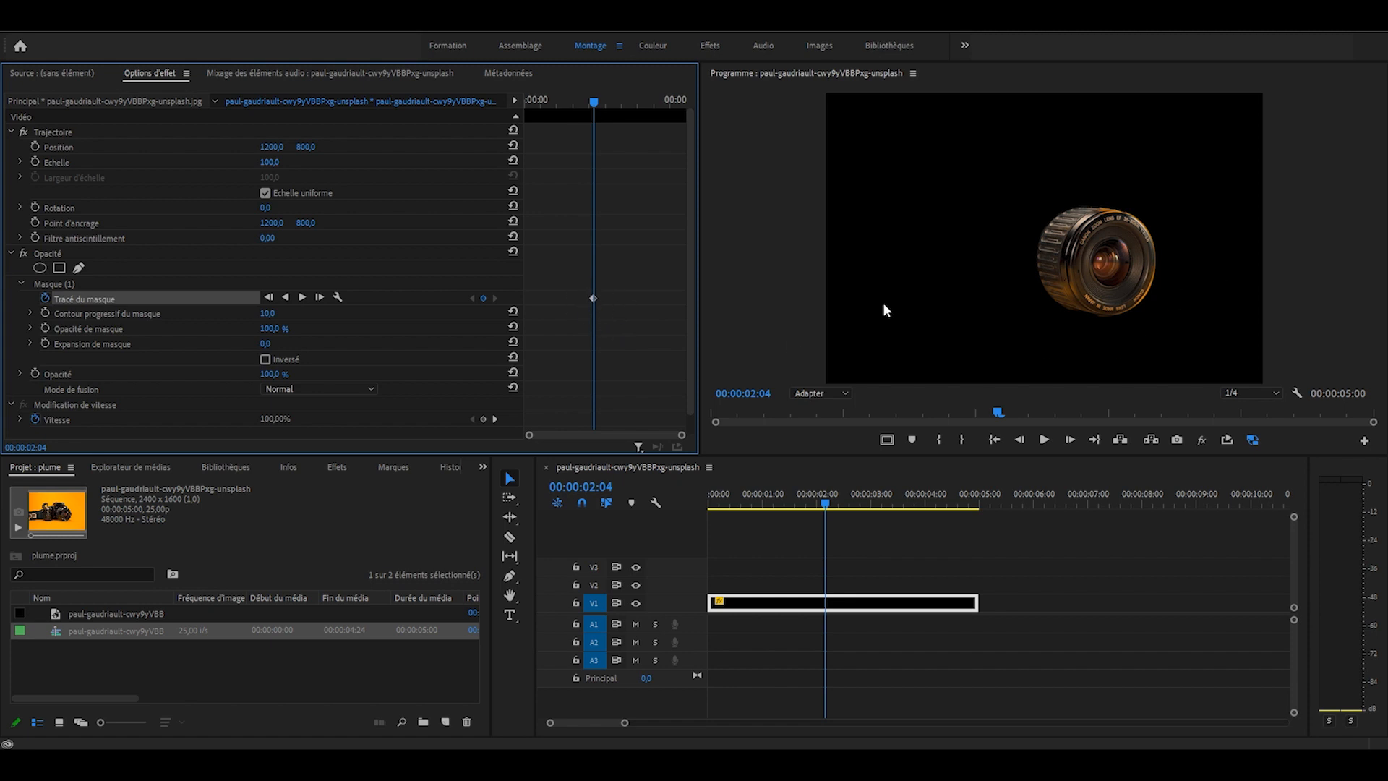
key("ctrl+z")
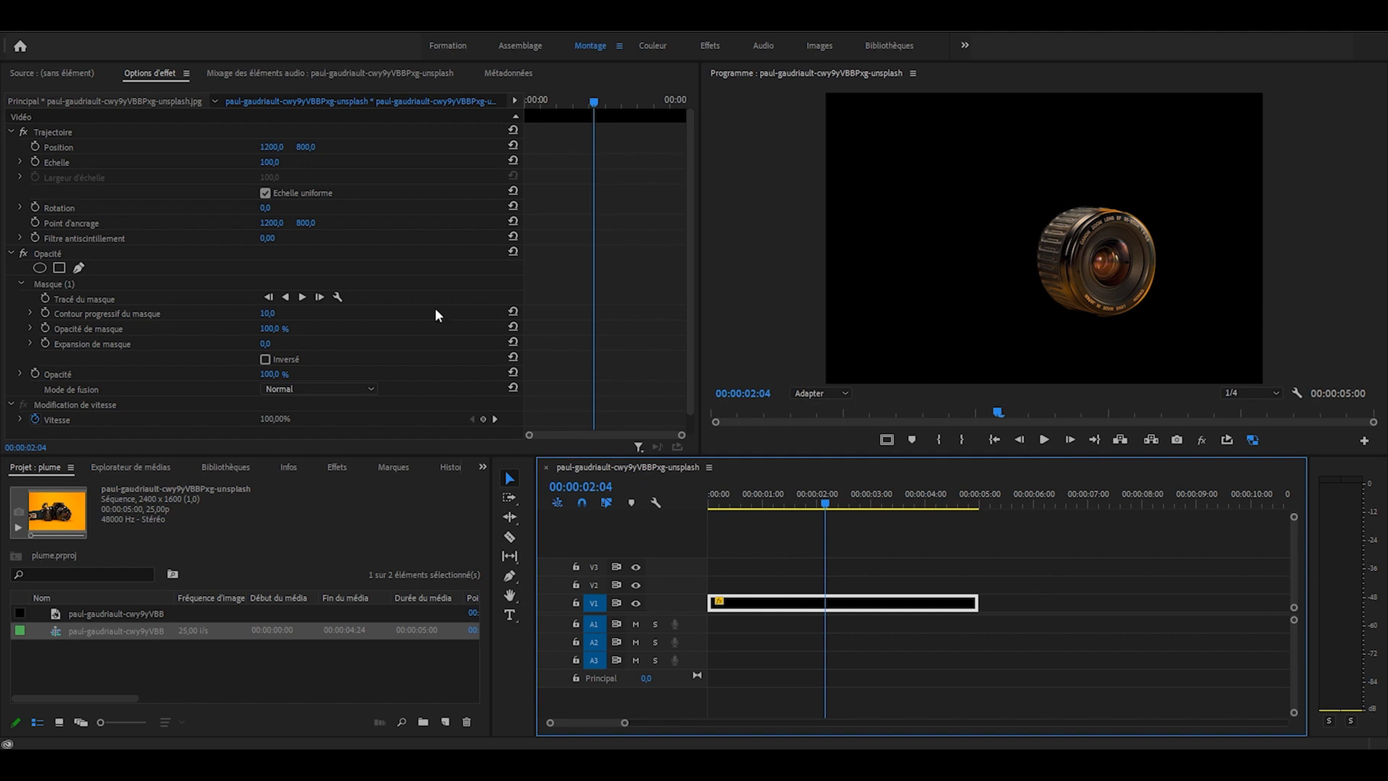
Try reshaping the lens mask without keyframes by moving its outer-left and upper path points outward.
left_click(63, 302)
left_click_drag(1036, 252, 927, 234)
left_click_drag(1085, 206, 1076, 149)
Try enabling keyframe animation for the lens mask path at 00:00:00:21.
left_click(591, 100)
left_click_drag(593, 99, 551, 104)
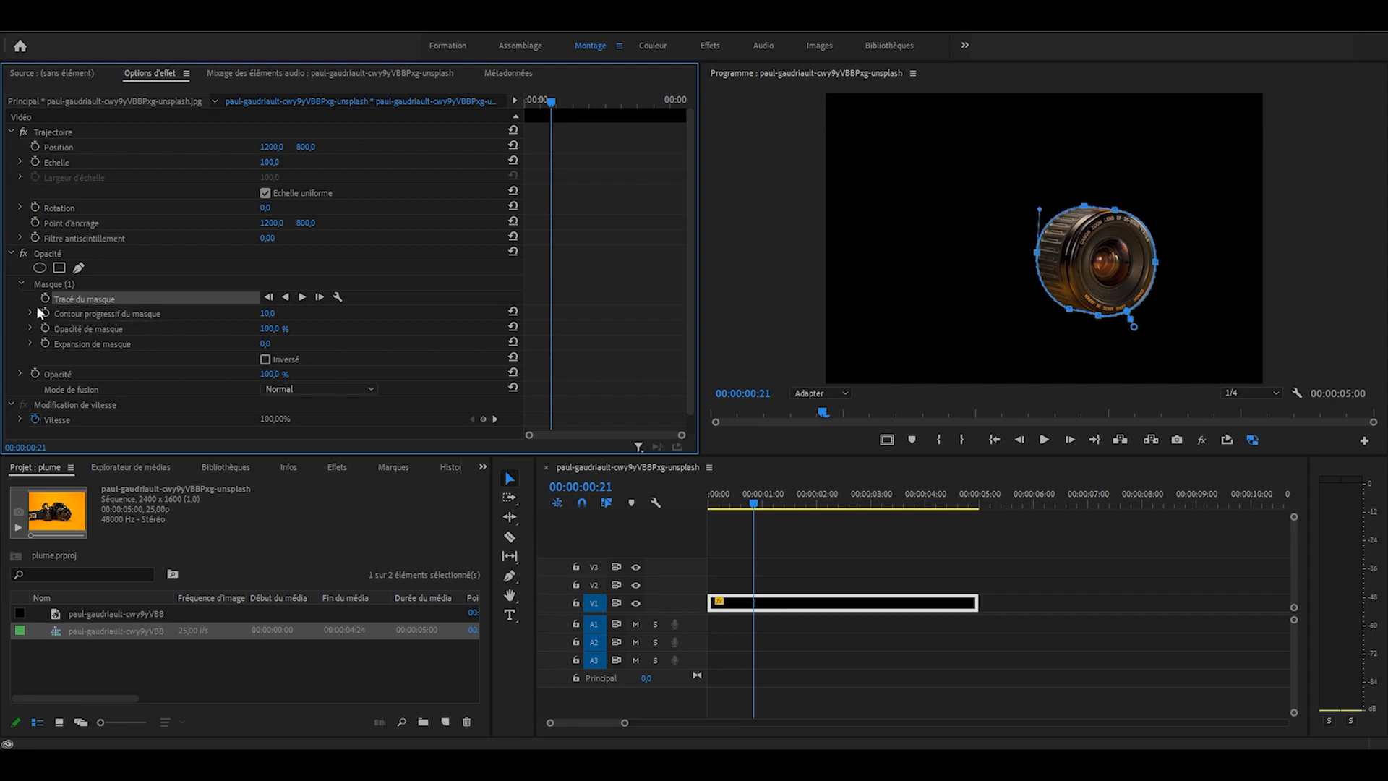
left_click(45, 299)
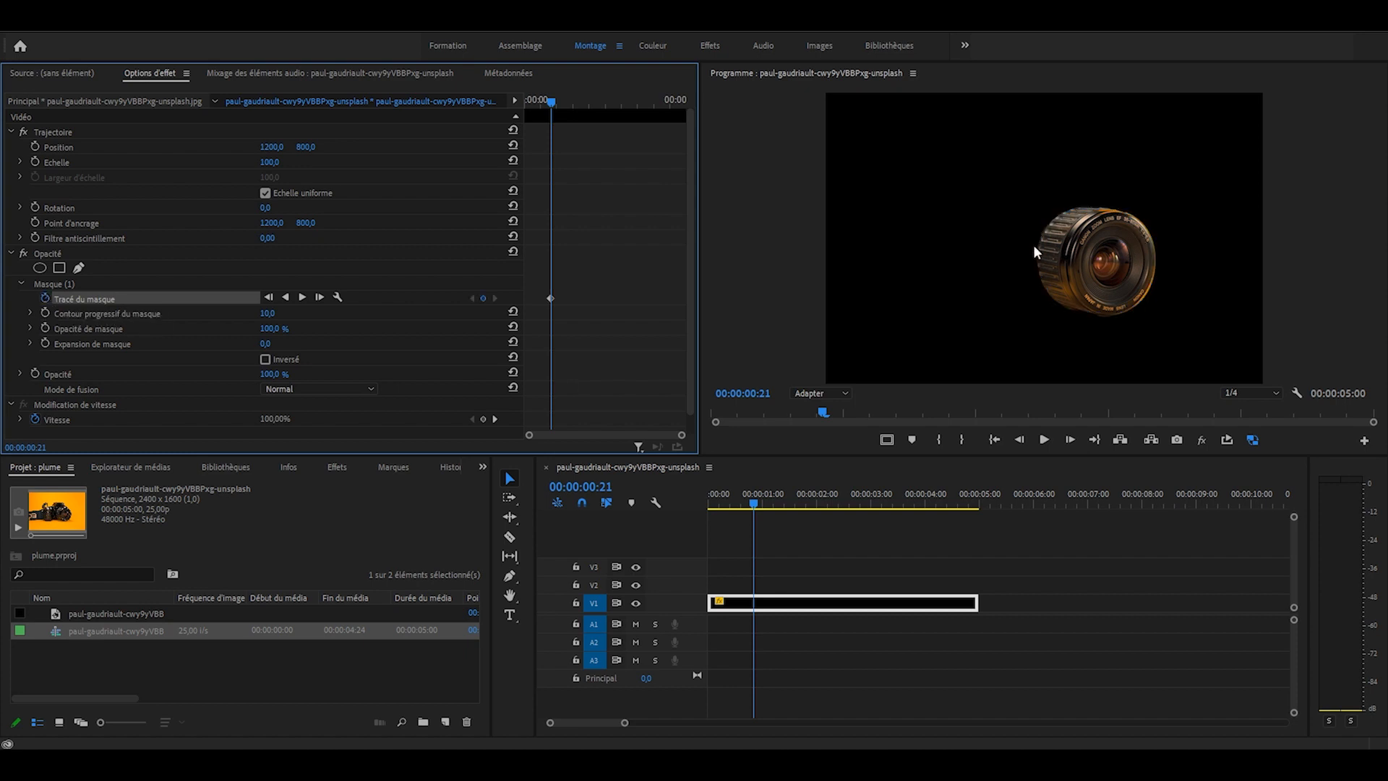
Try keyframing a larger mask shape at 00:00:03:24 by moving the left and two upper points outward around the camera body.
left_click(652, 102)
left_click(110, 304)
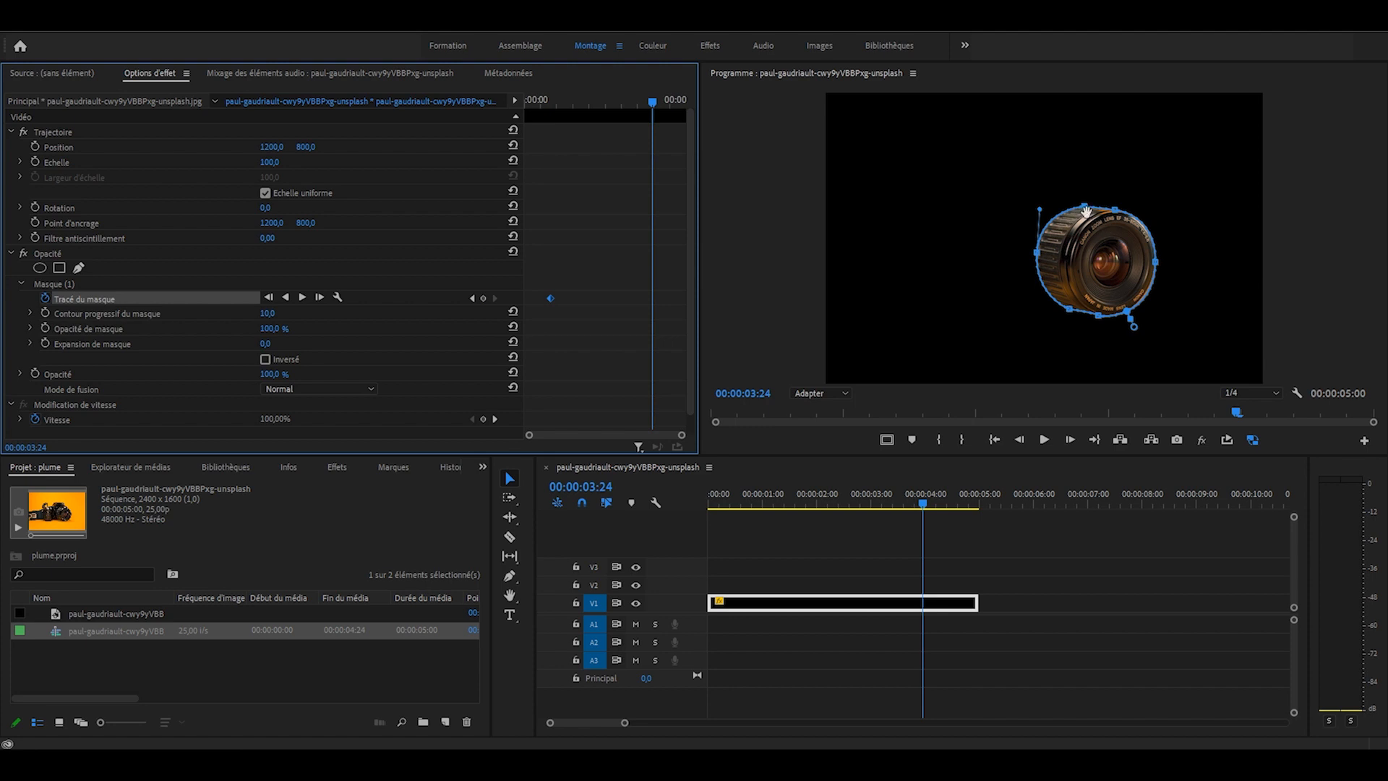
left_click_drag(1038, 254, 849, 225)
left_click_drag(1084, 206, 865, 130)
left_click_drag(1114, 209, 1162, 144)
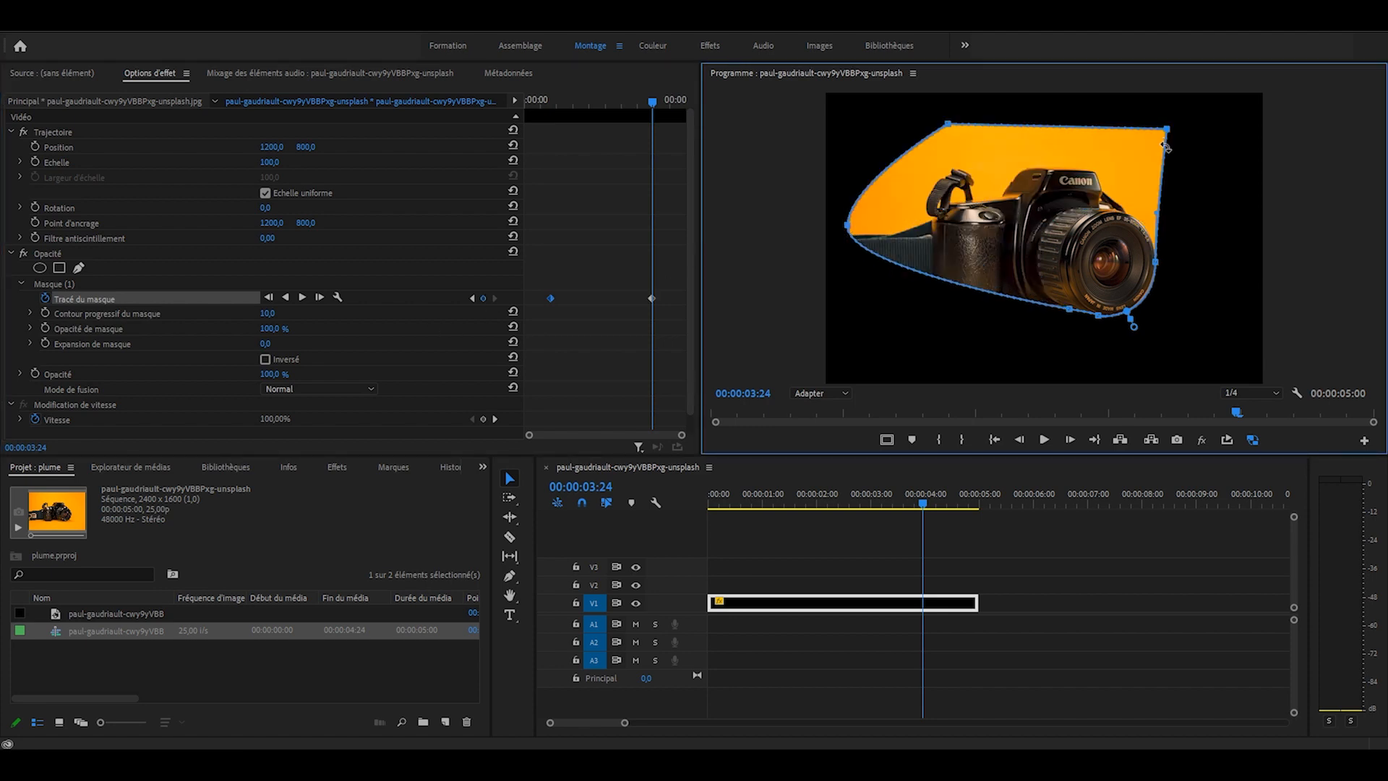
Play back the mask path animation from near the first keyframe to check how the mask expands.
left_click(547, 102)
key("space")
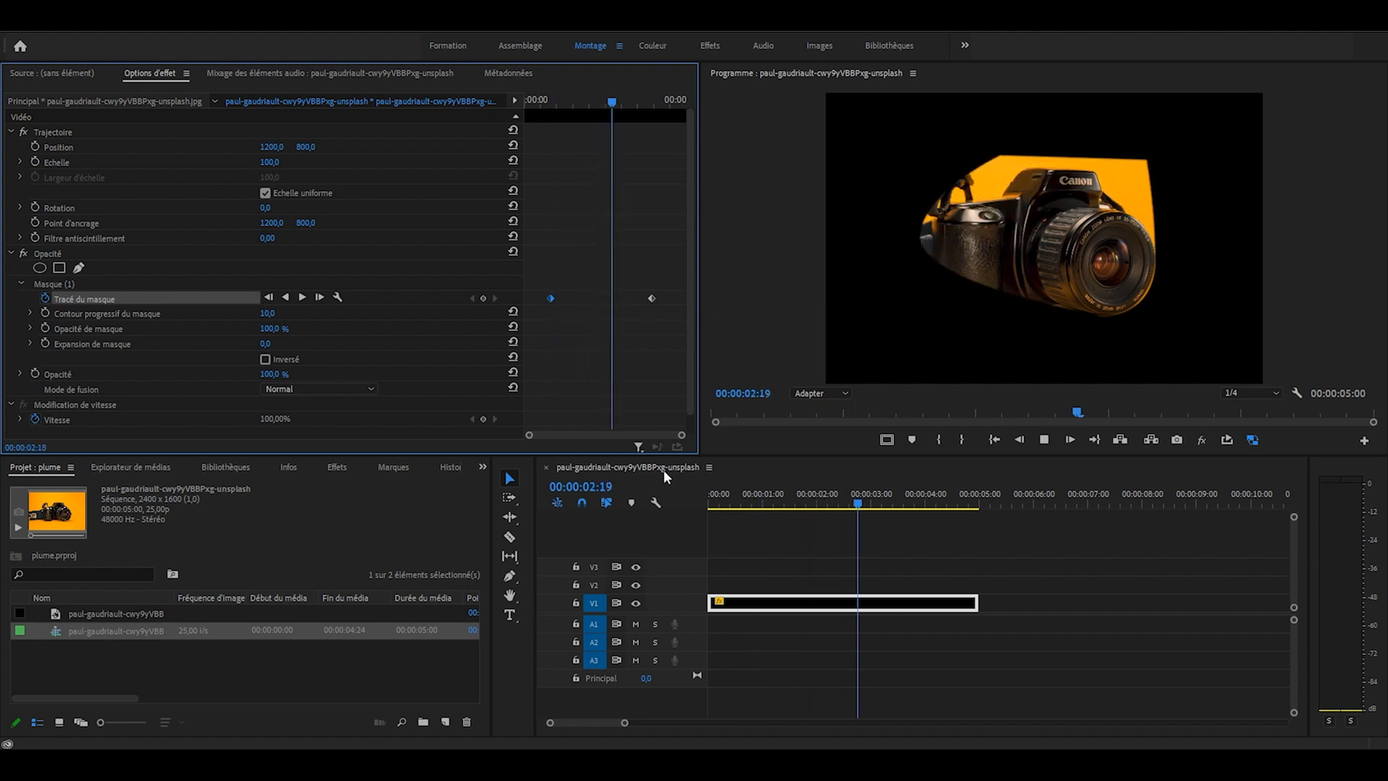
key("space")
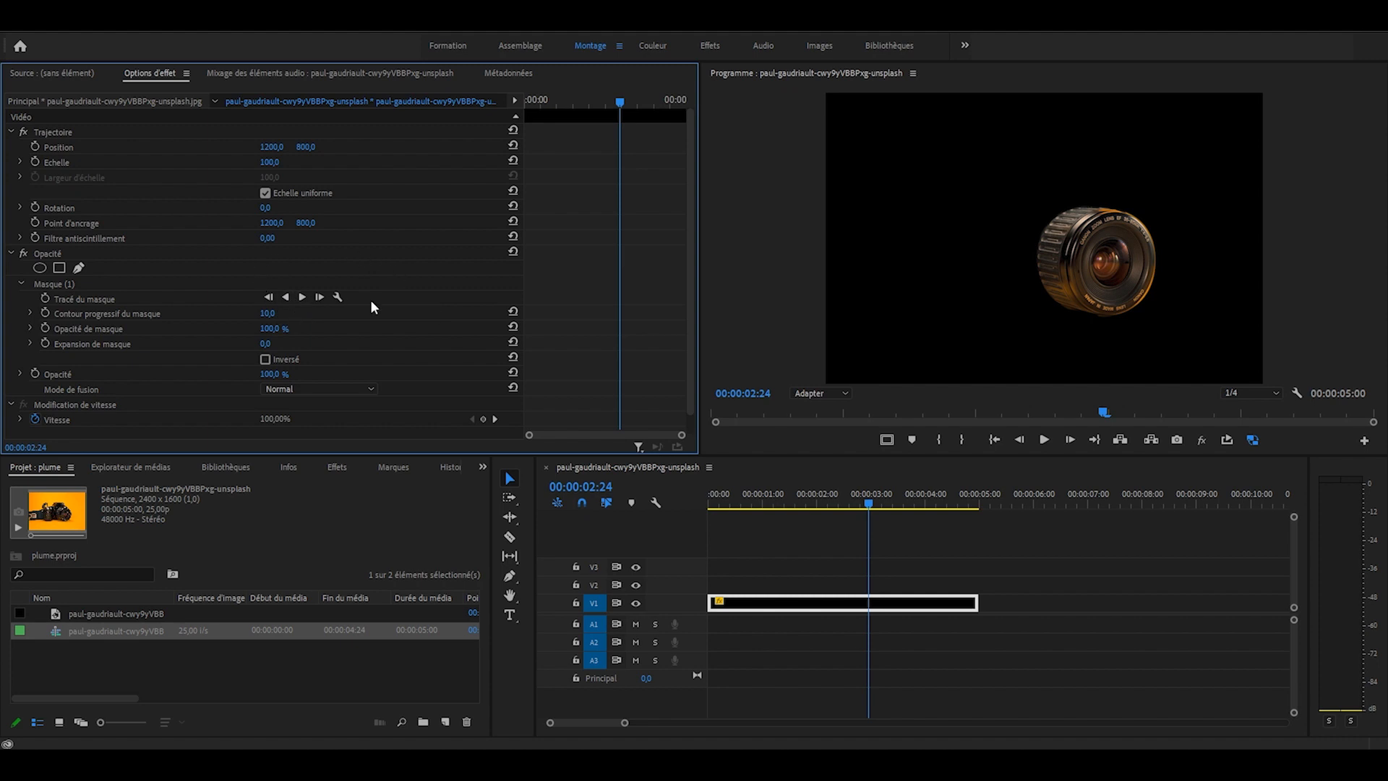
Review the mask path's tracking methods at 00:00:00:11 and toggle the tracking preview option.
left_click(539, 98)
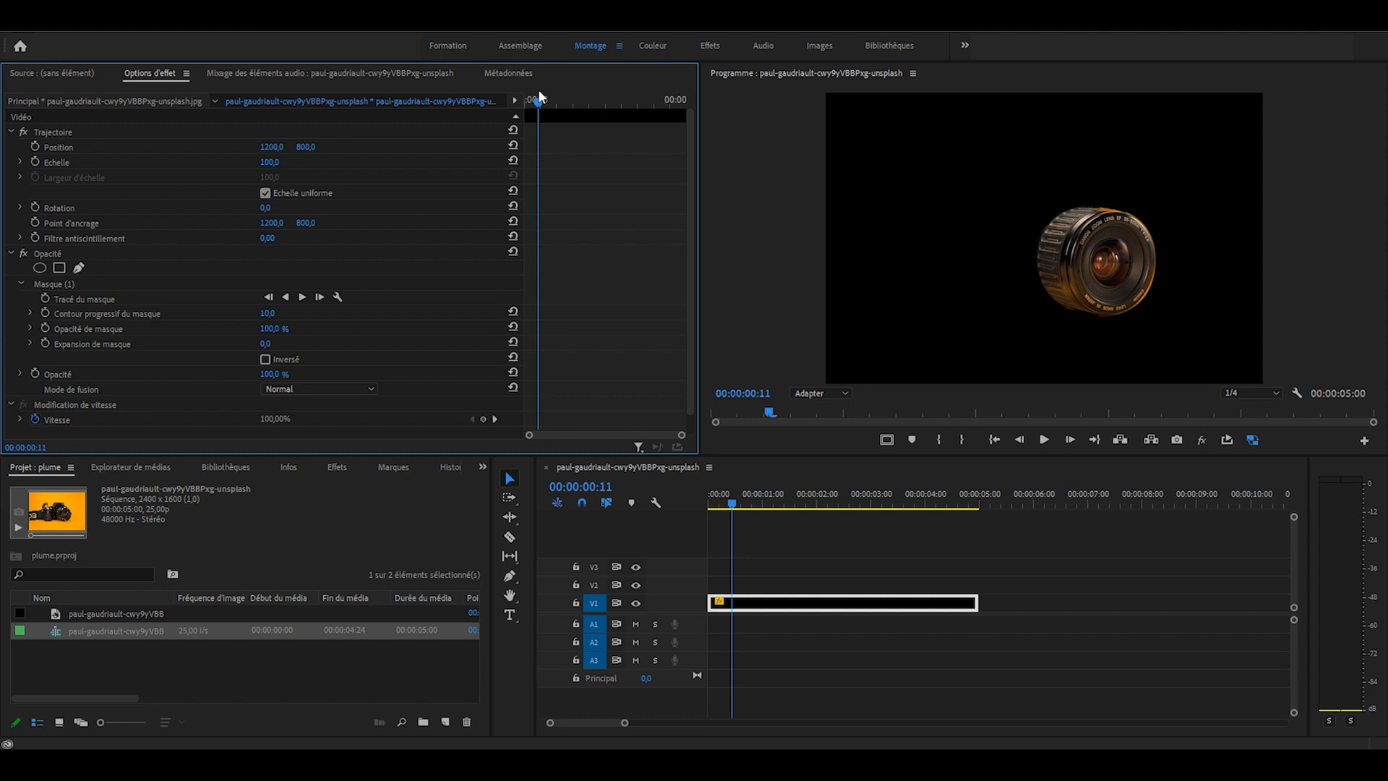
left_click(337, 297)
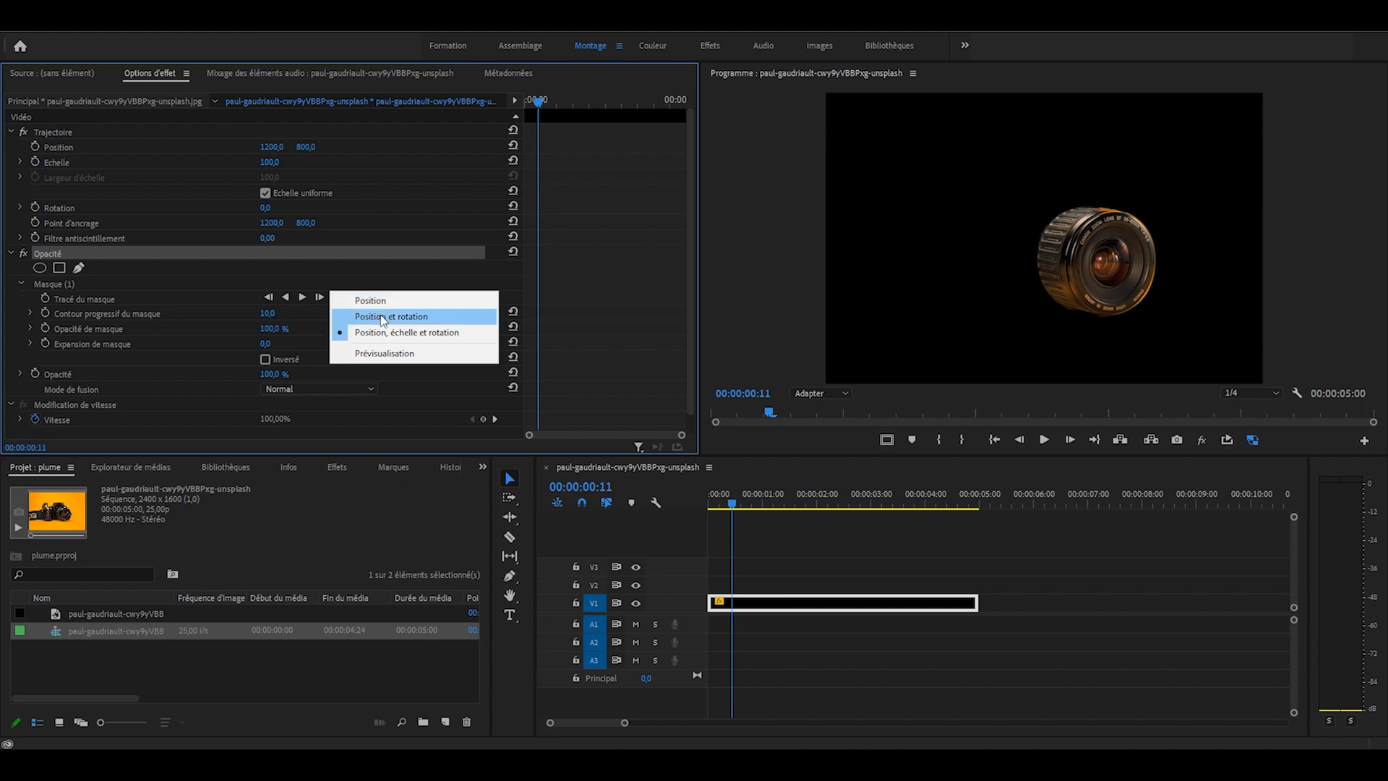
left_click(413, 352)
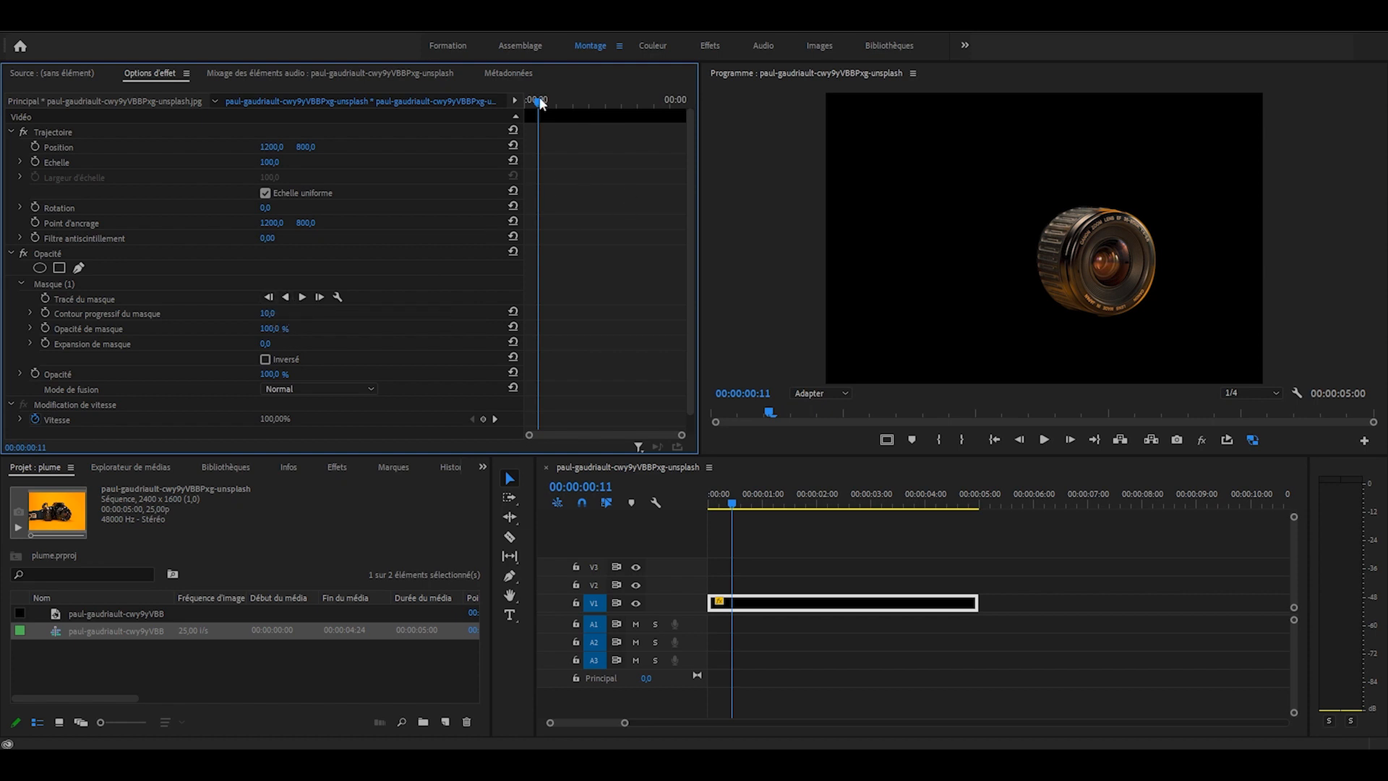
Move the playhead to 00:00:02:02, delete the lens mask from the clip's opacity effect, and deselect the clip.
left_click_drag(541, 102, 593, 105)
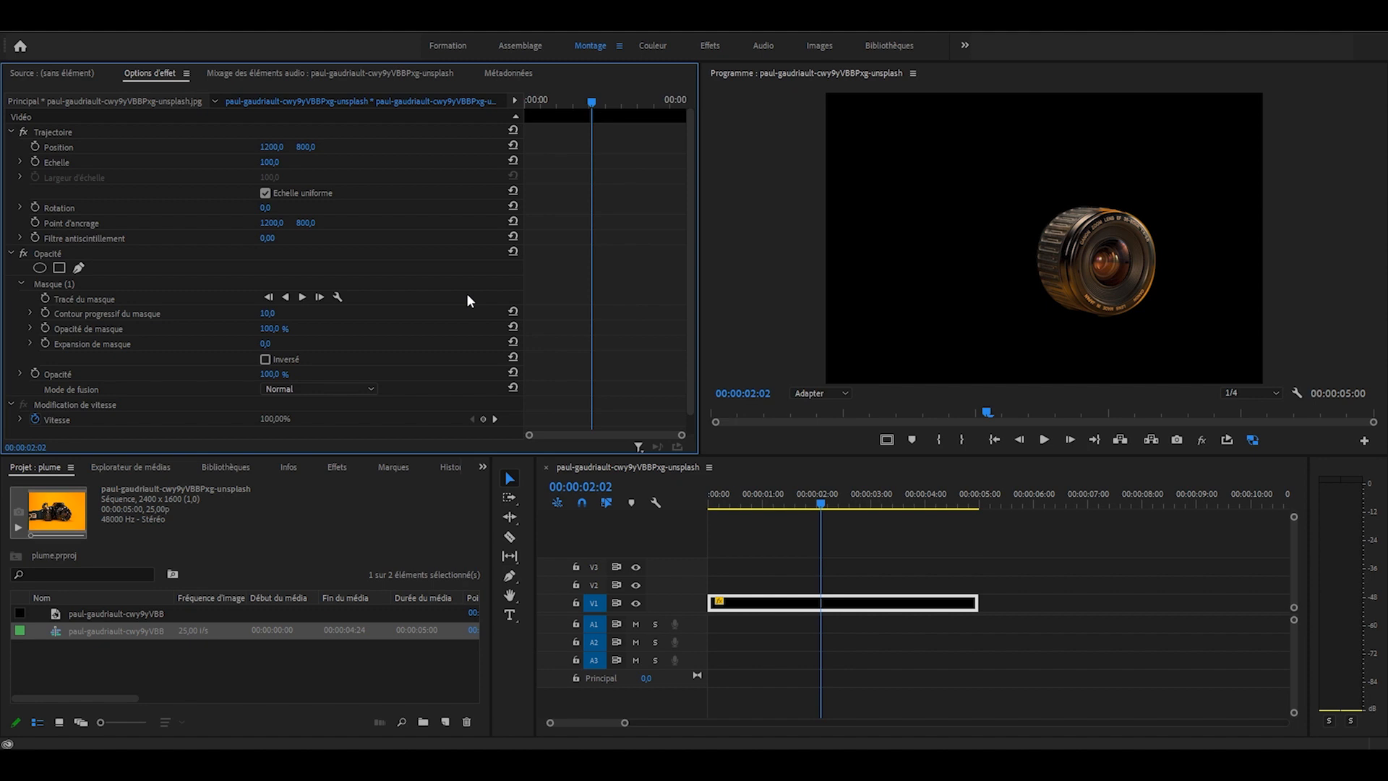
key("Delete")
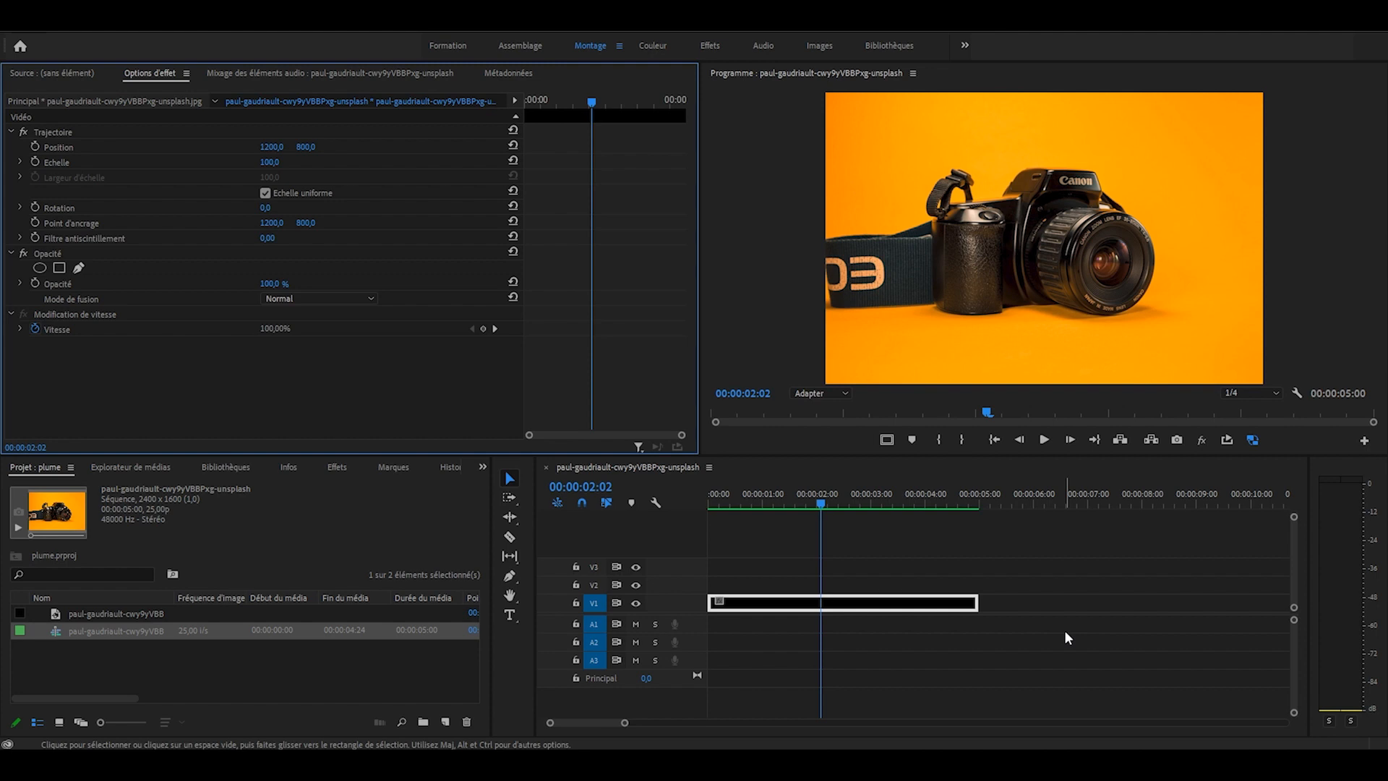
left_click(1066, 634)
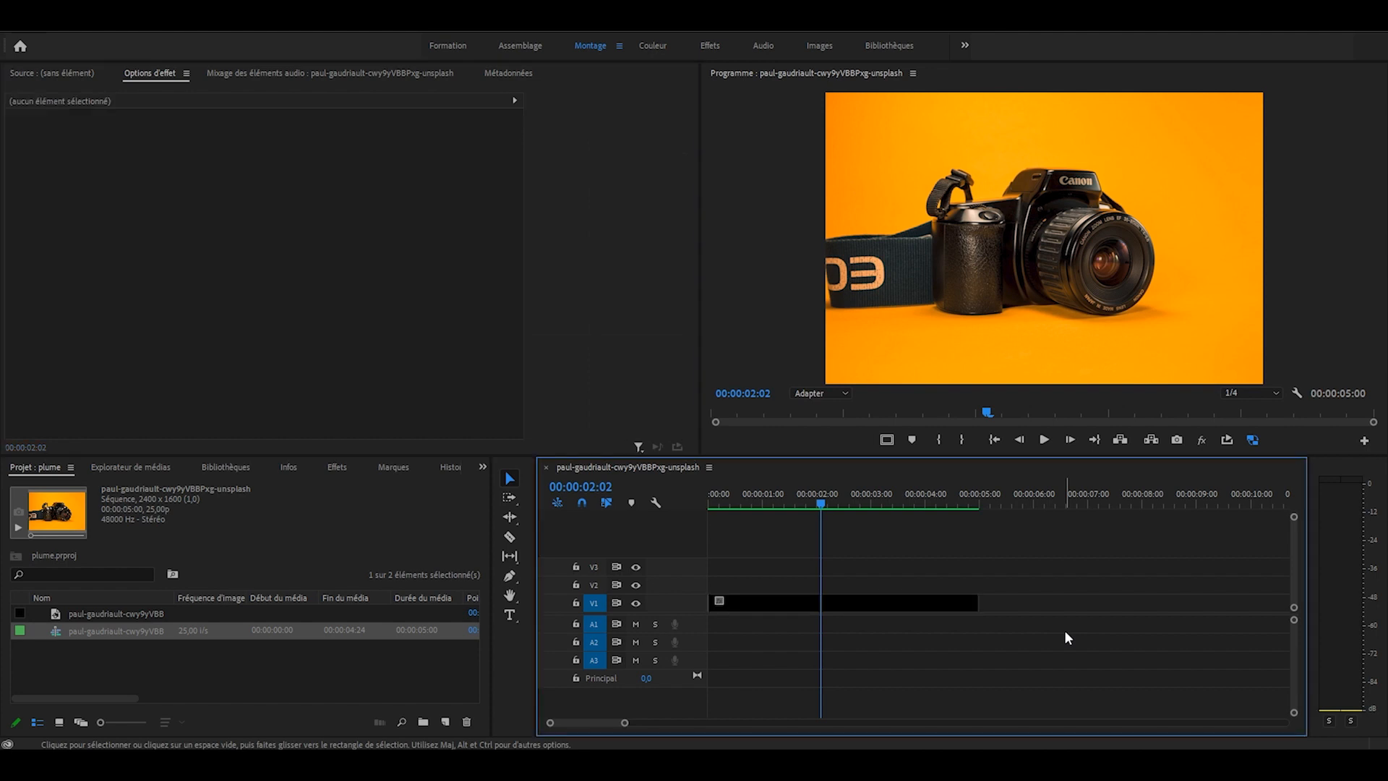